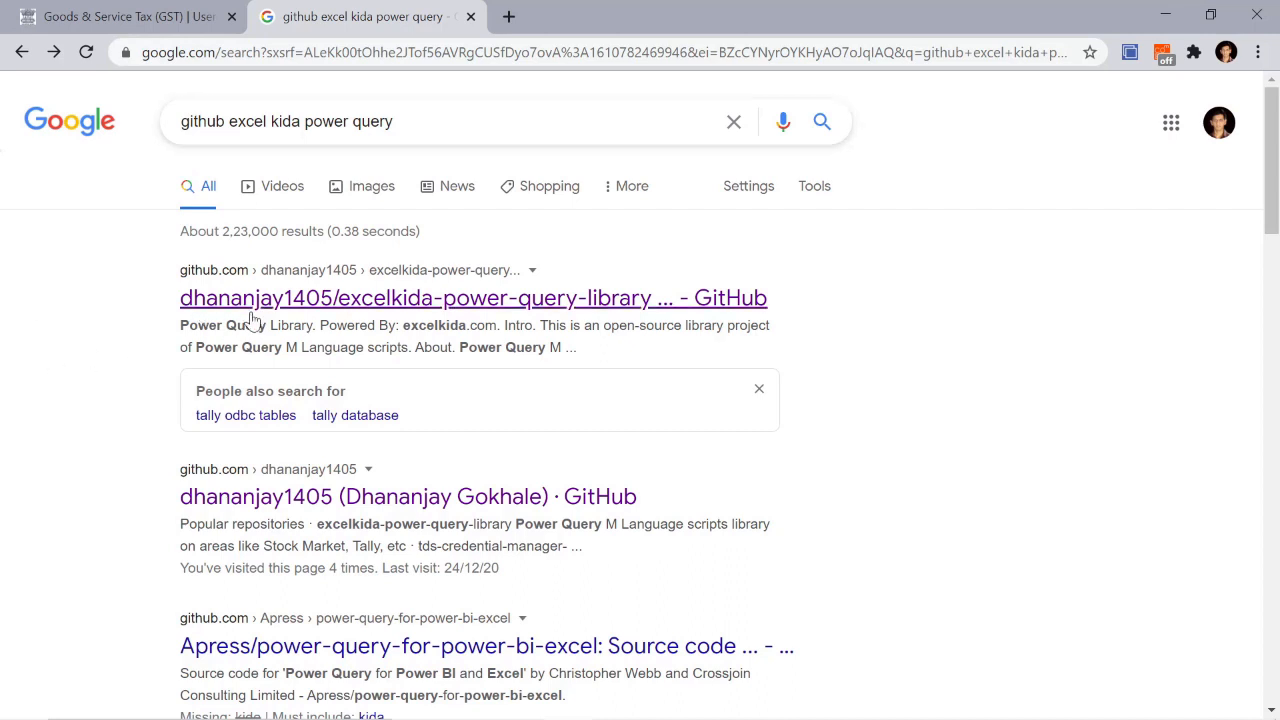
- Open fn-gstn-info.pq in the gst folder of the excelkida-power-query-library repository
left_click(309, 300)
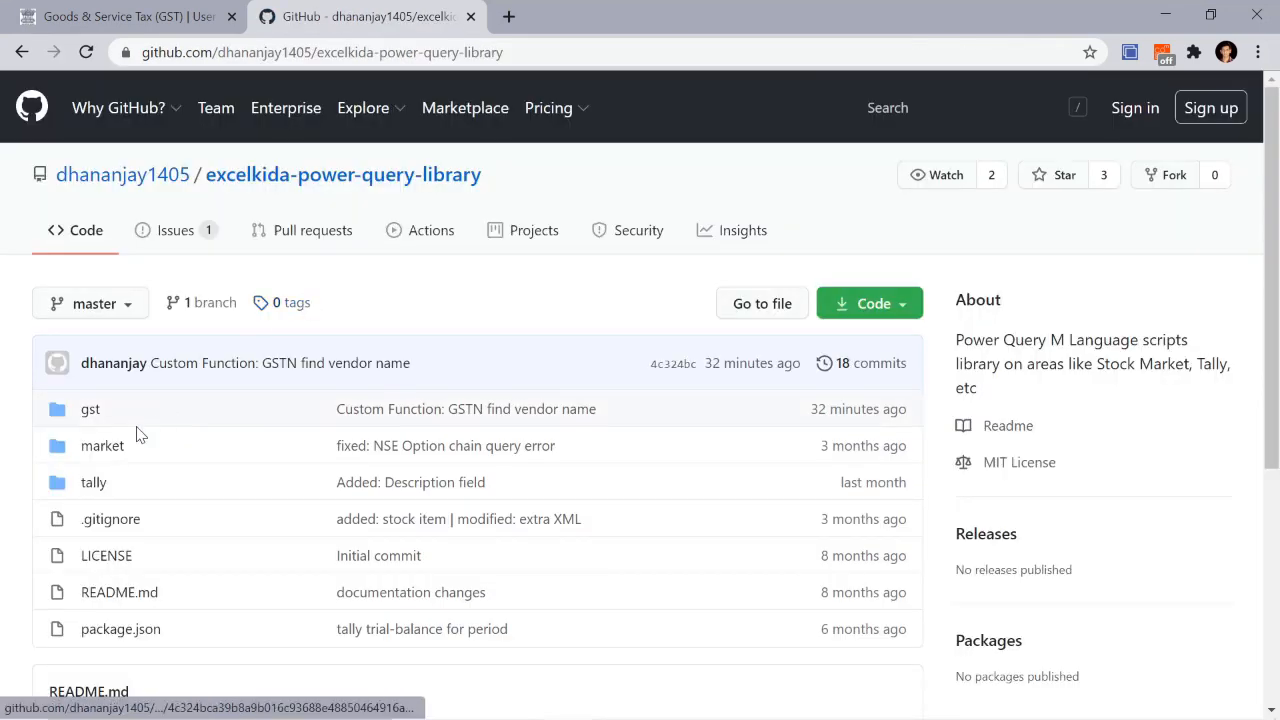
left_click(90, 412)
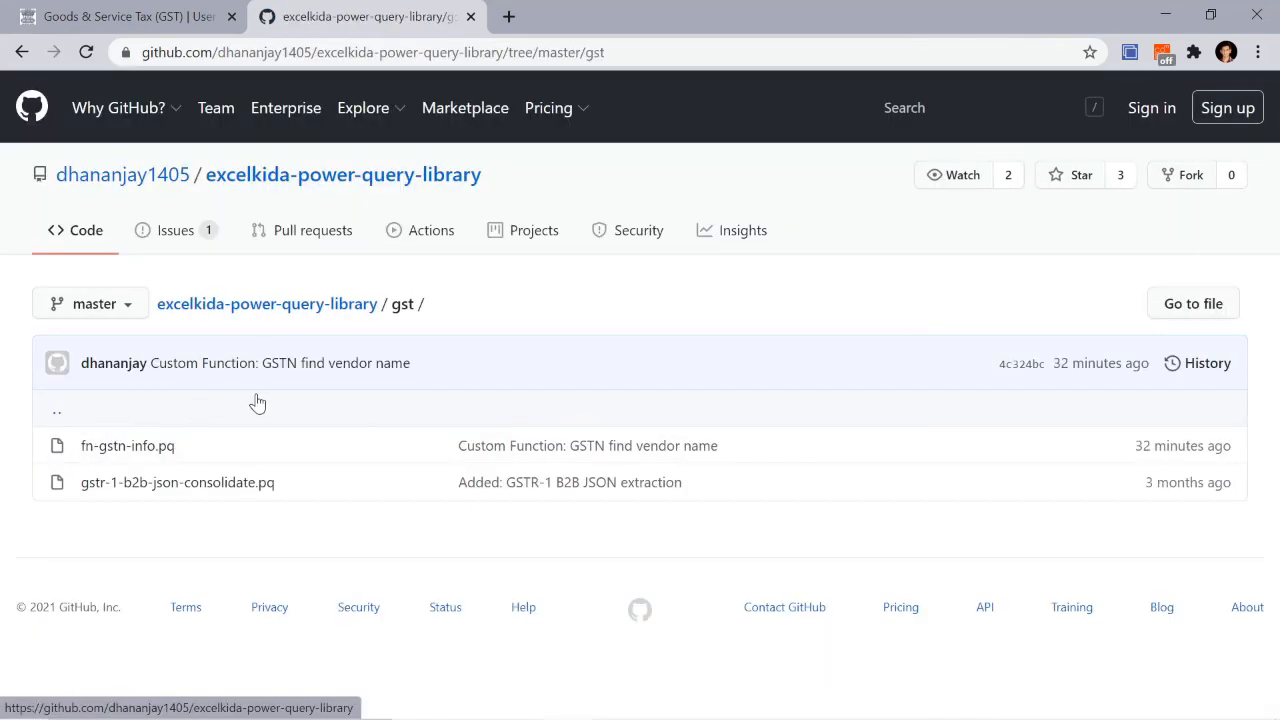
left_click(122, 450)
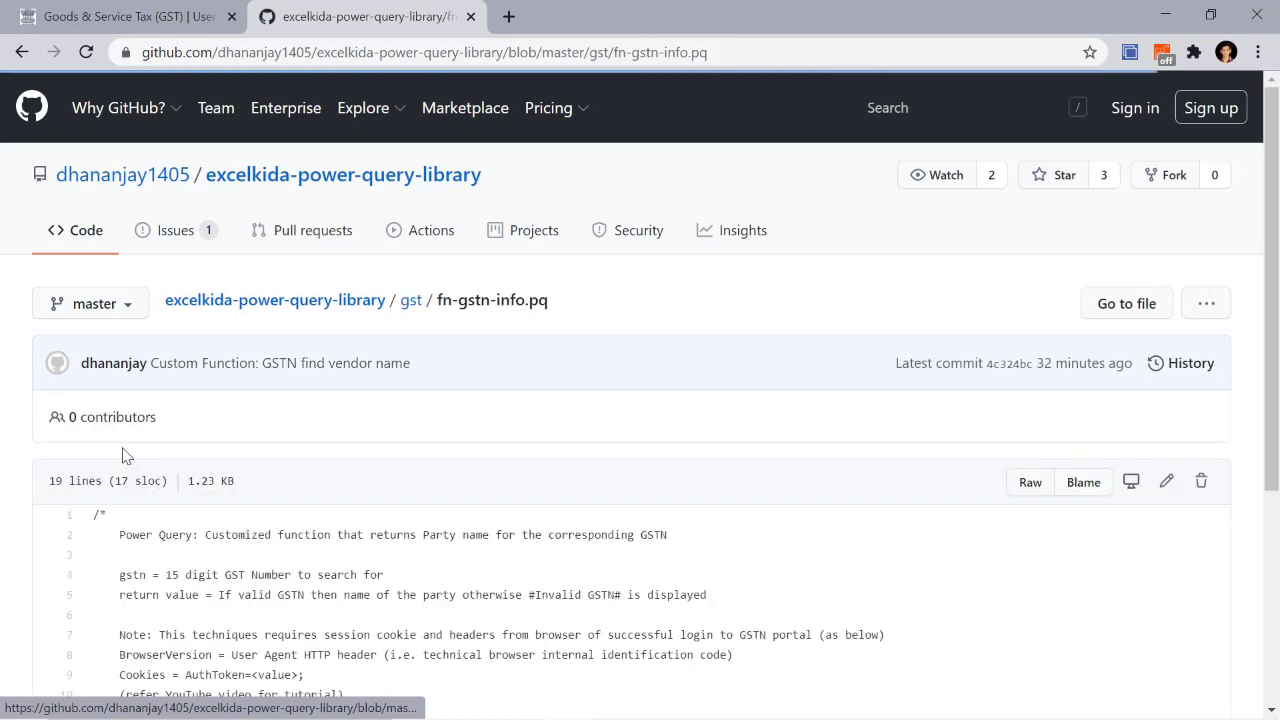
scroll(275, 412, "down", 2)
scroll(328, 389, "down", 1)
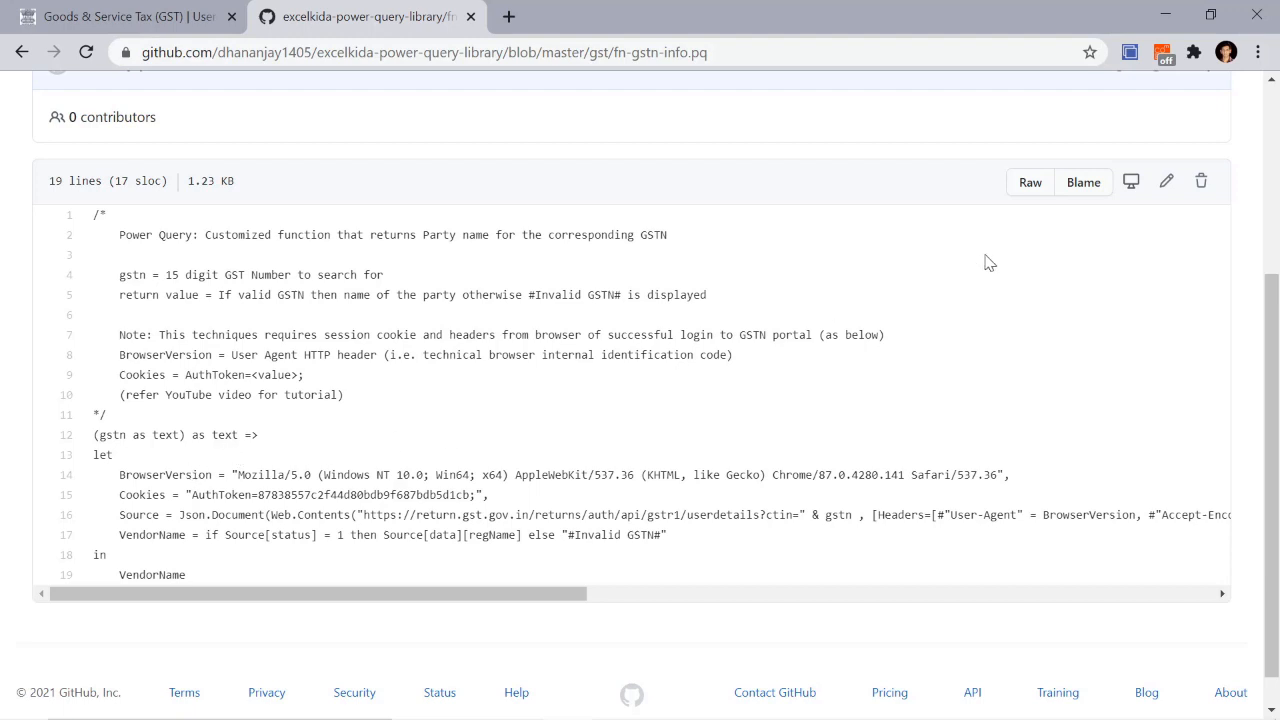
- Copy the file's full raw function code and return to the GSTN-Demo workbook
left_click(1030, 184)
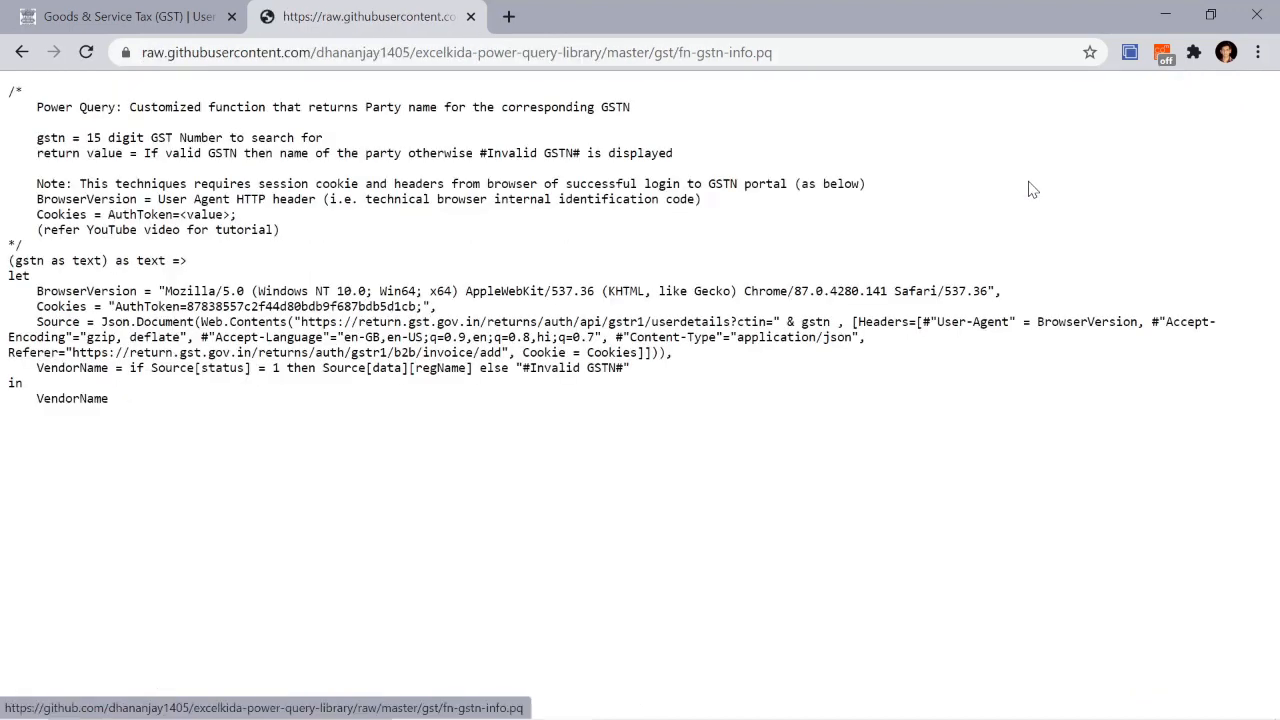
left_click_drag(6, 96, 208, 413)
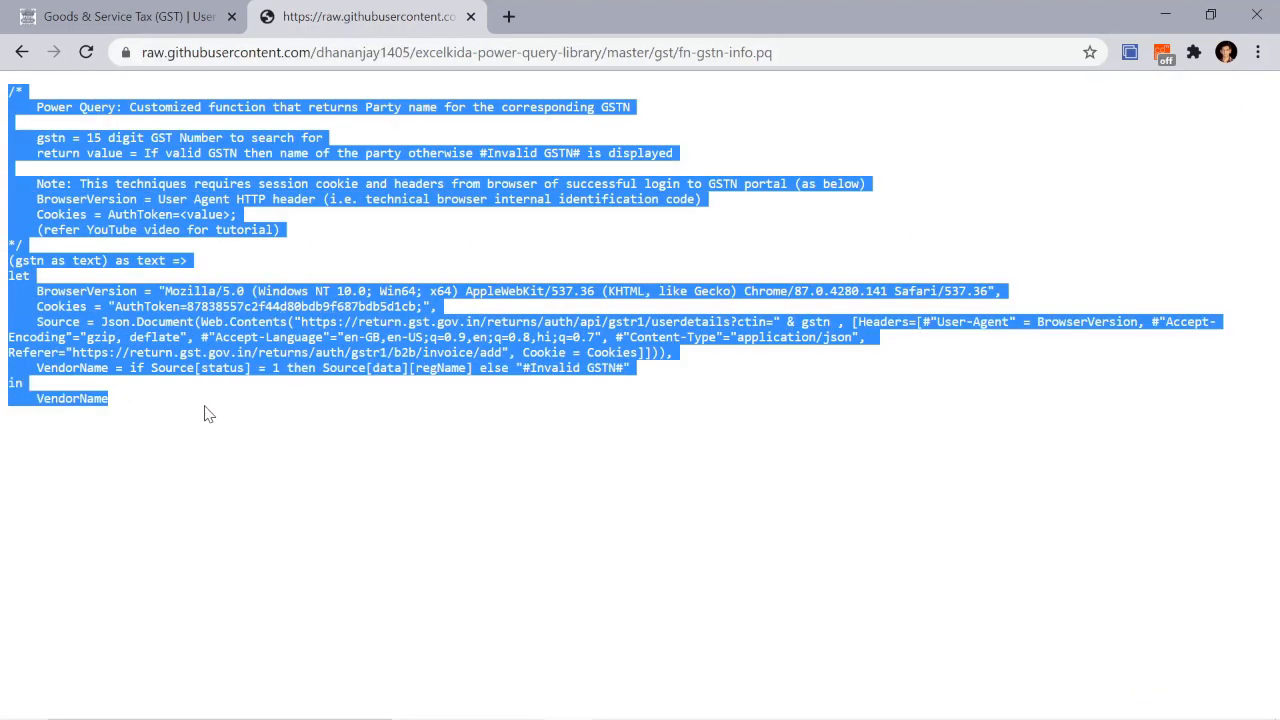
right_click(95, 307)
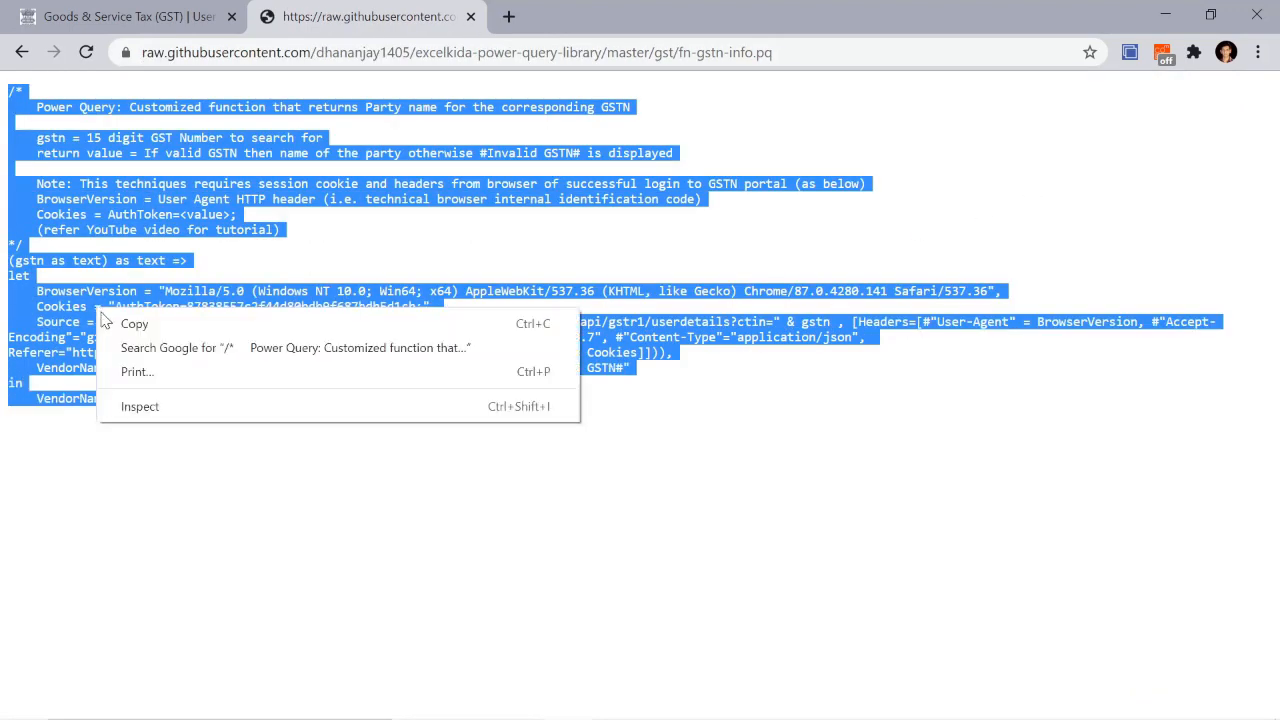
left_click(135, 322)
left_click(255, 452)
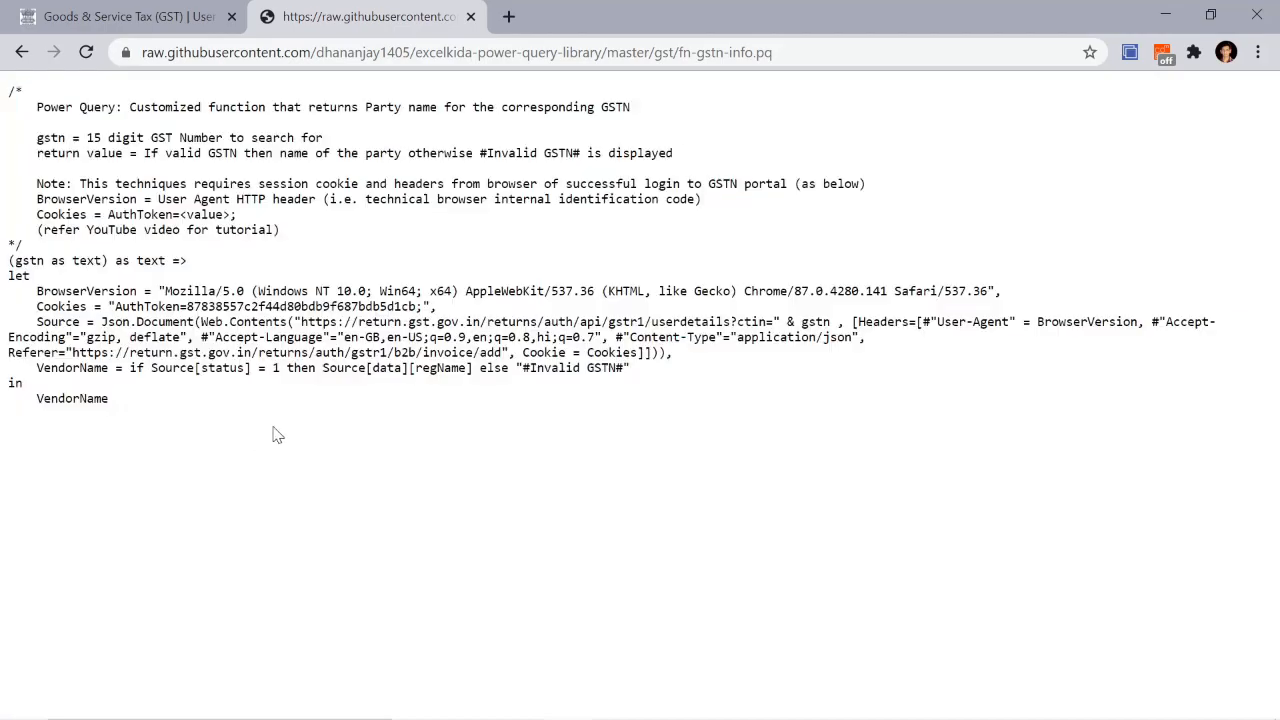
key("alt+Tab")
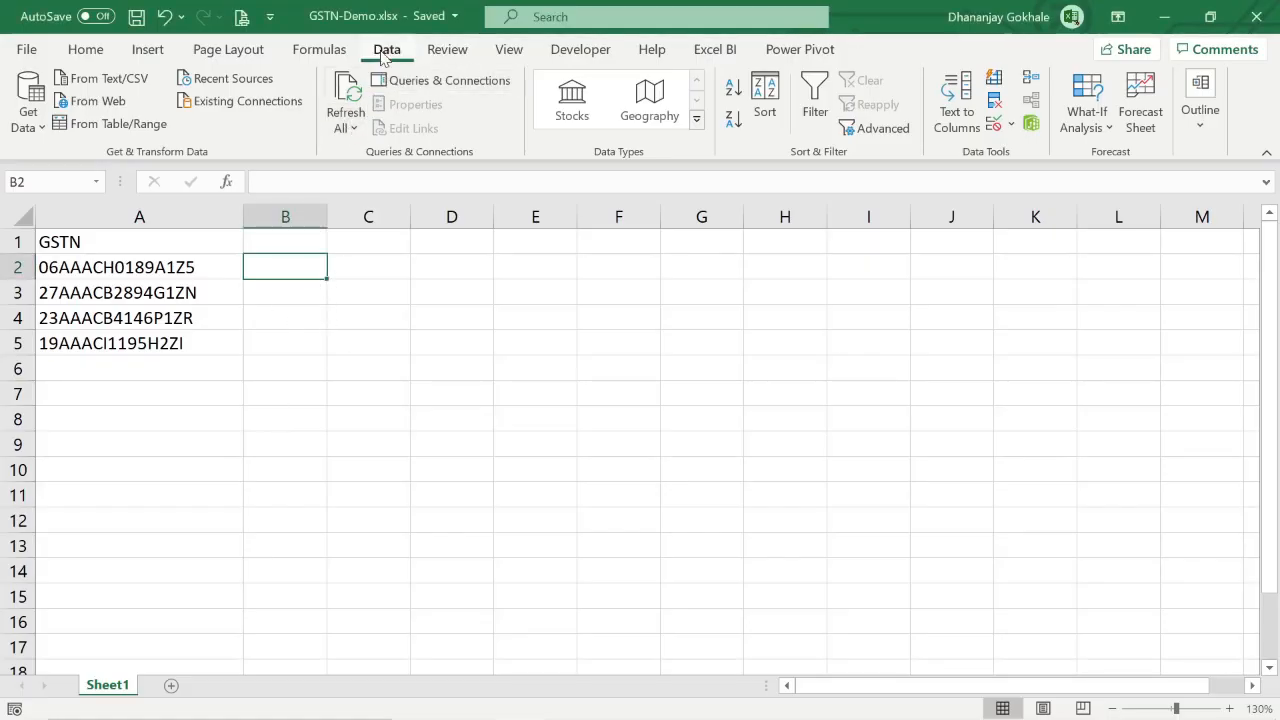
- Launch the Power Query Editor from Get Data and add a new Blank Query, Query1
left_click(30, 115)
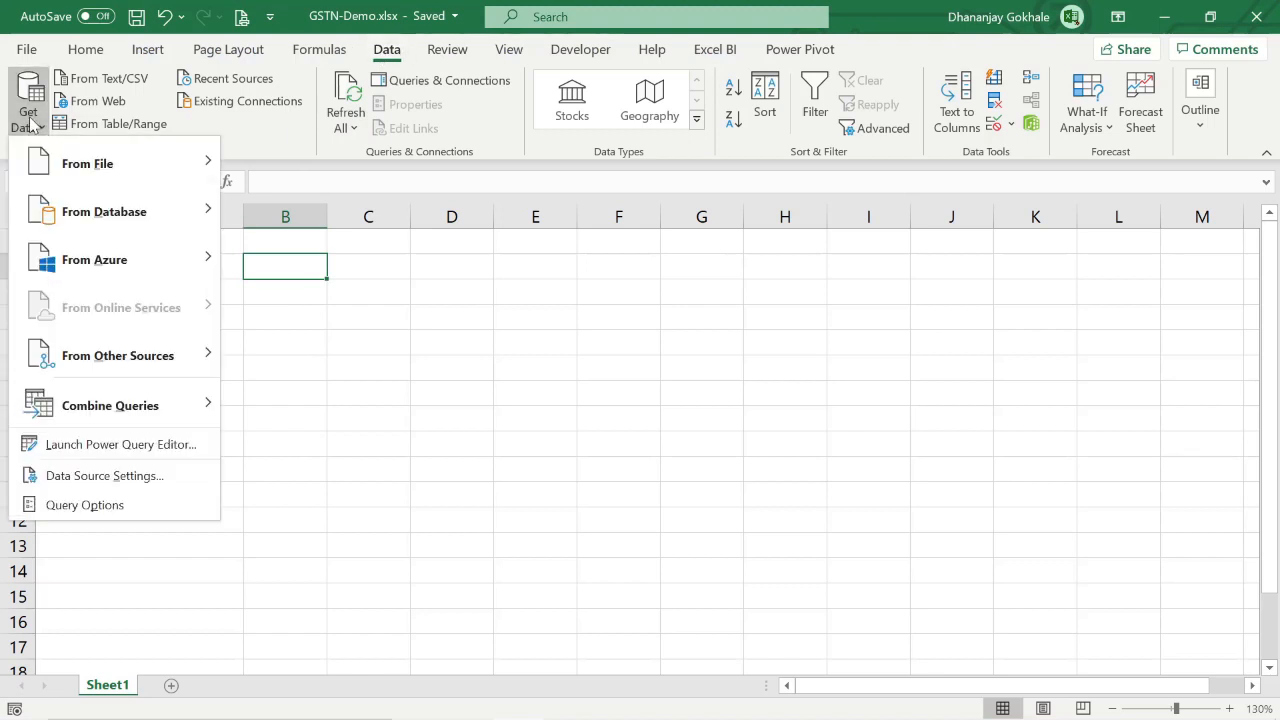
left_click(121, 445)
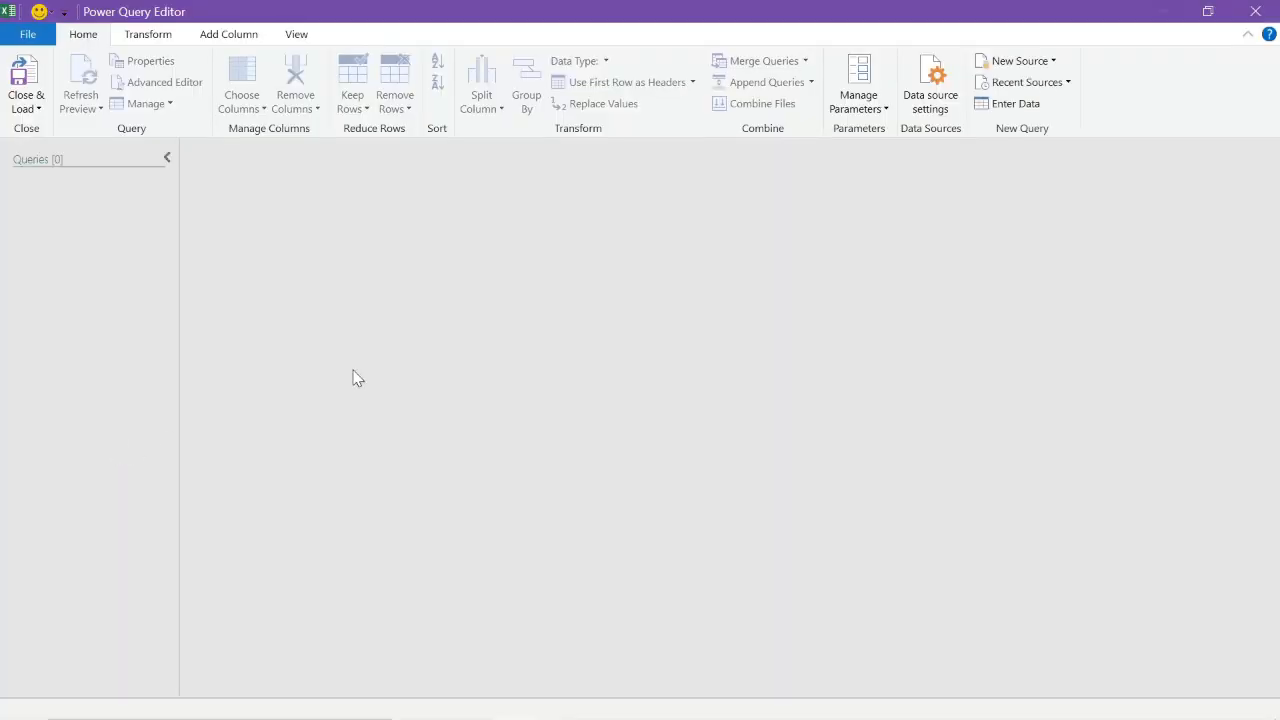
left_click(1042, 62)
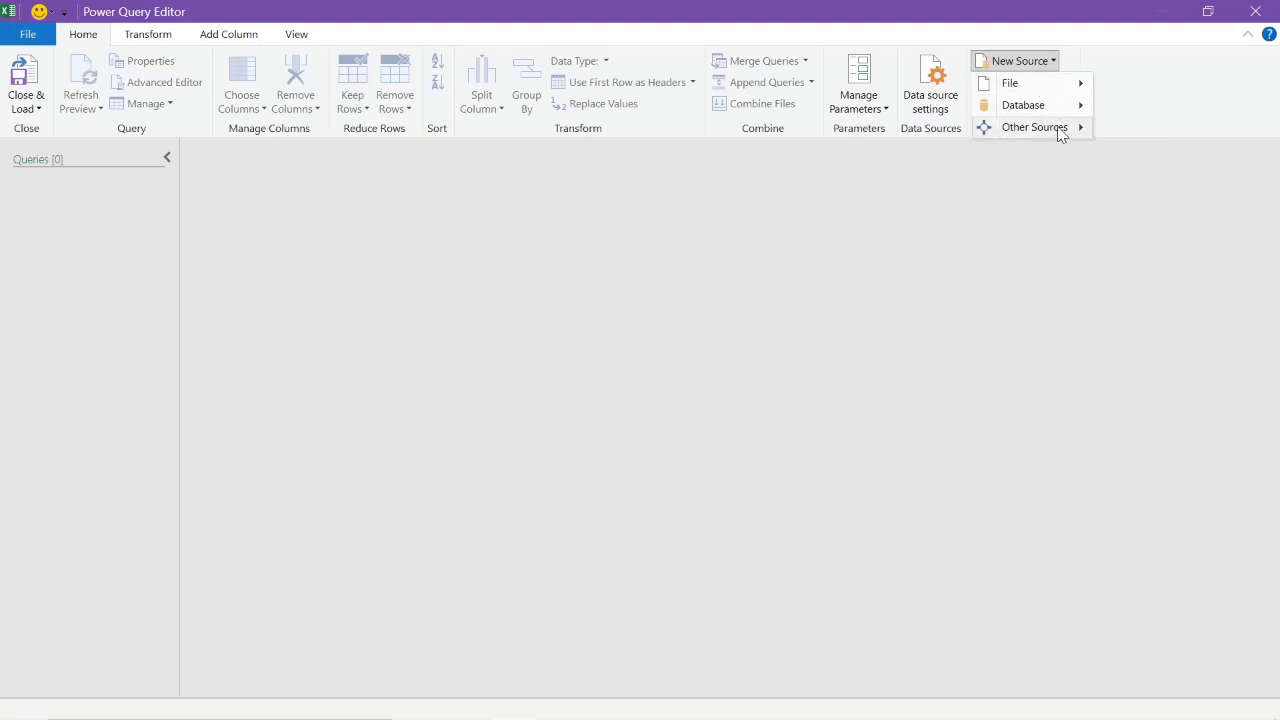
mouse_move(1068, 127)
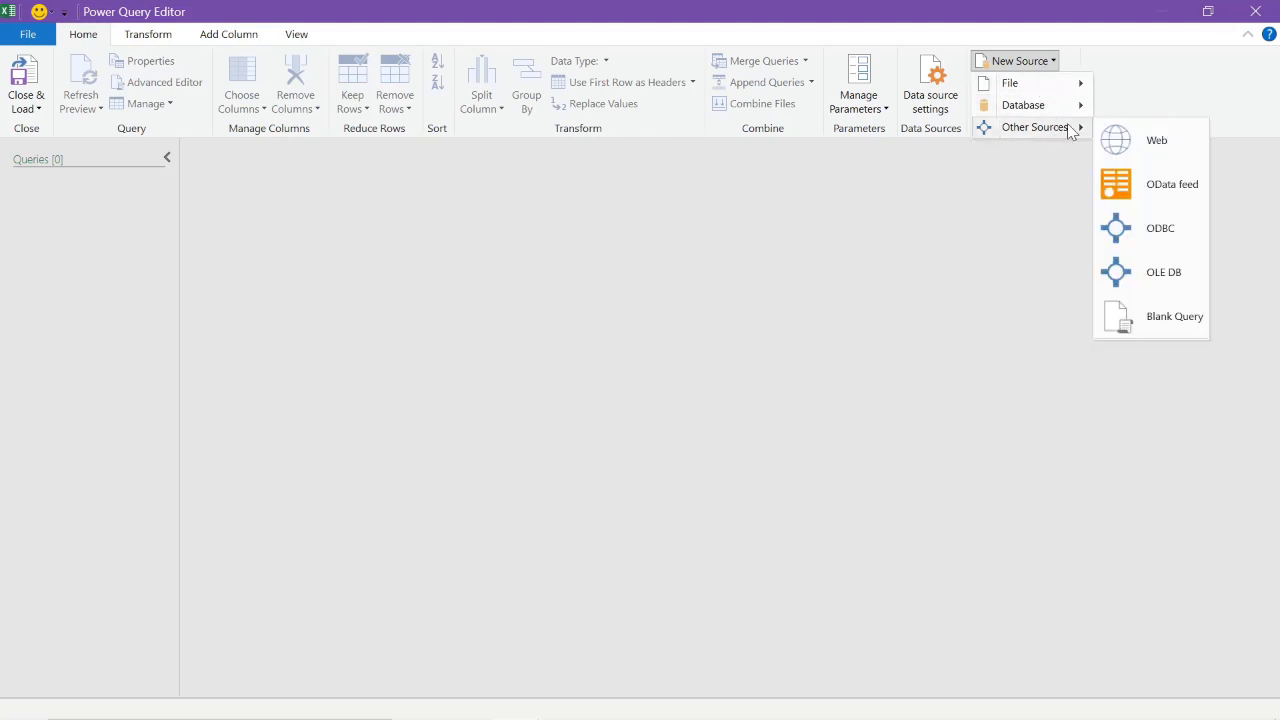
left_click(1163, 321)
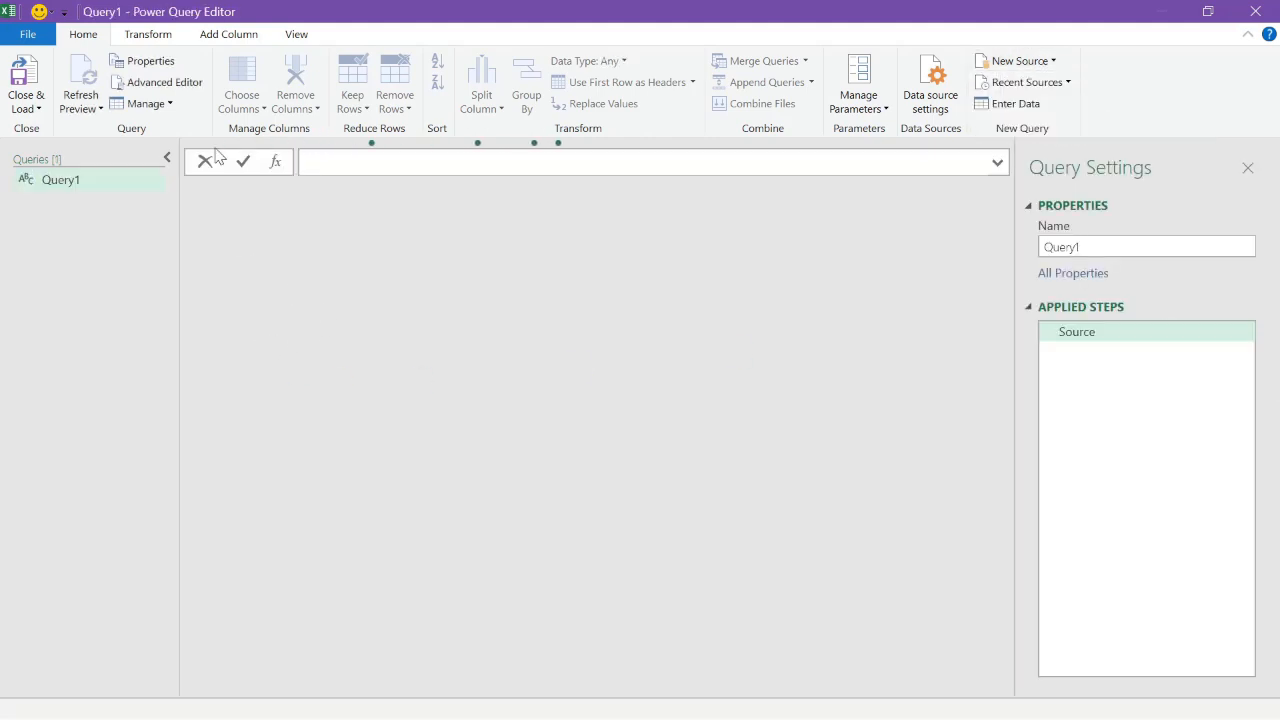
left_click(153, 84)
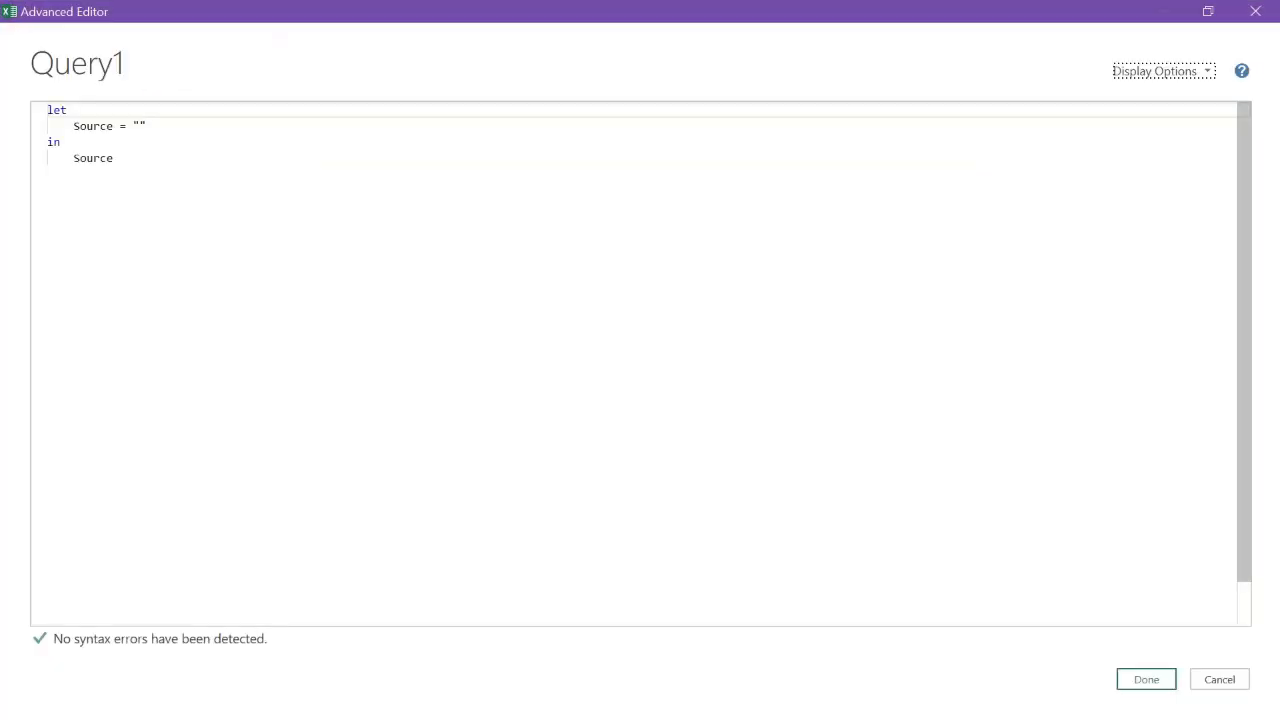
- Overwrite Query1's existing M code with the pasted fn-gstn-info GSTN lookup function
left_click_drag(122, 159, 3, 108)
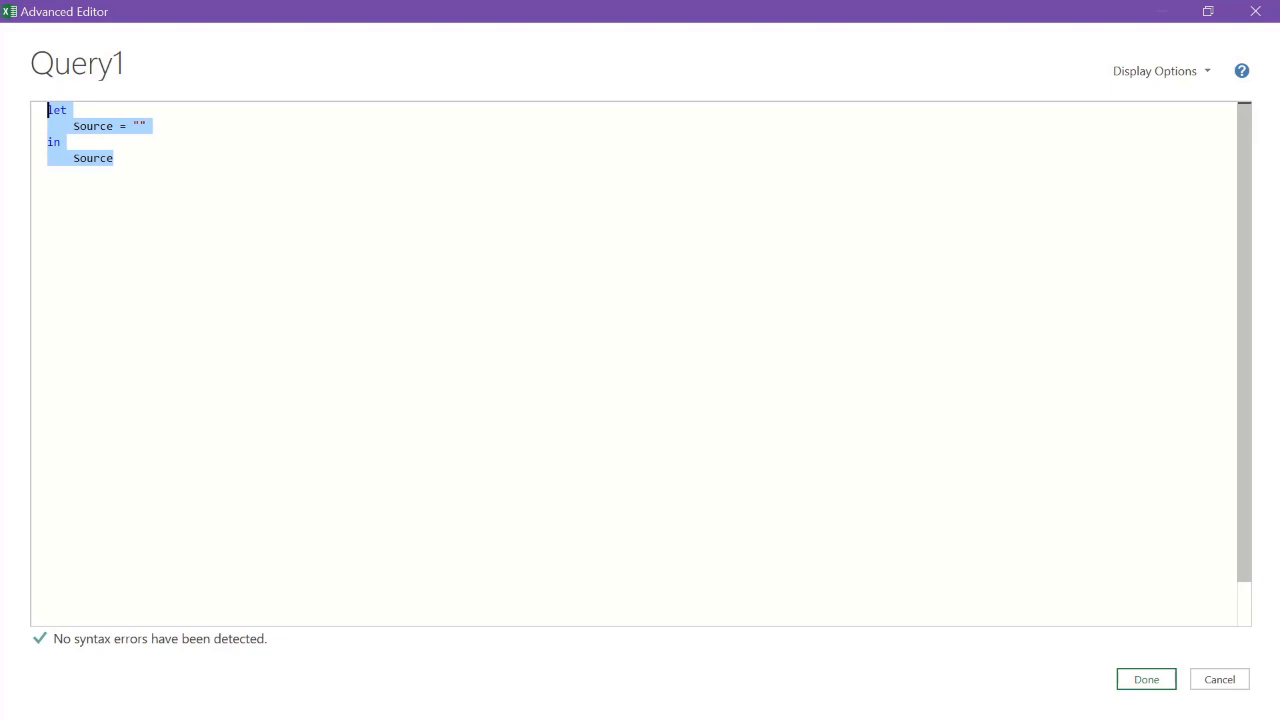
key("ctrl+v")
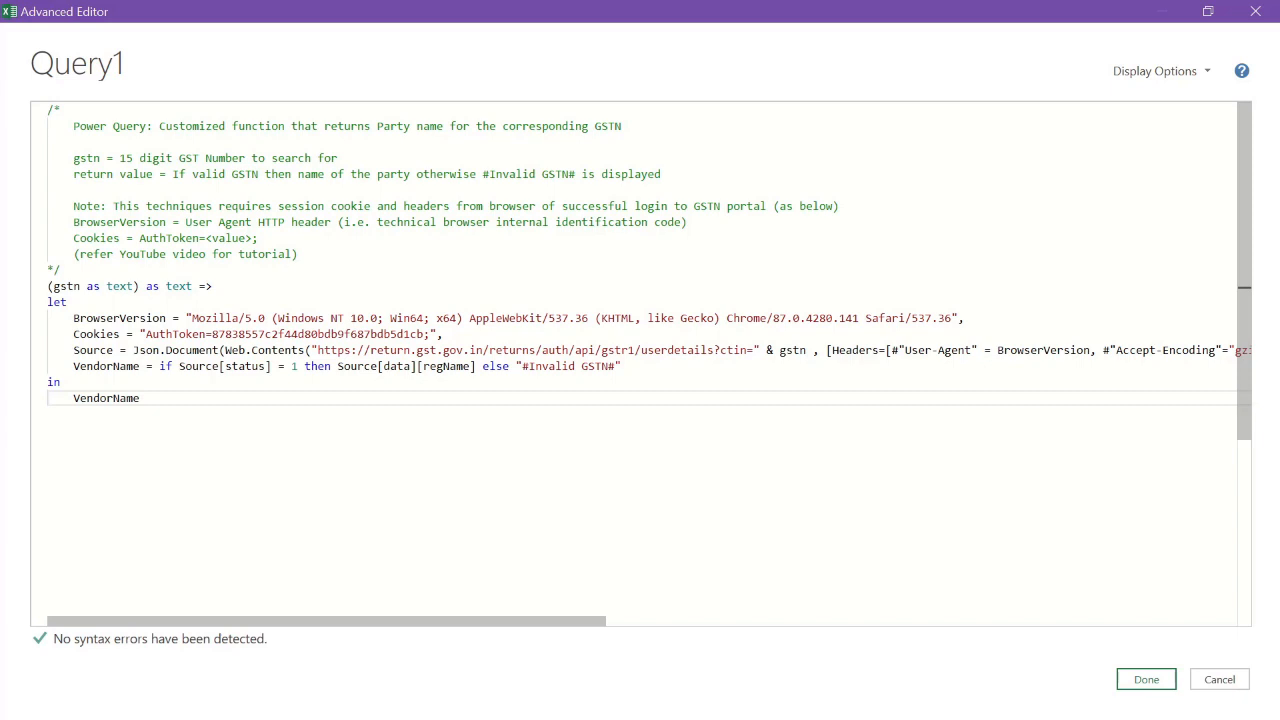
key("alt+Tab")
key("Tab")
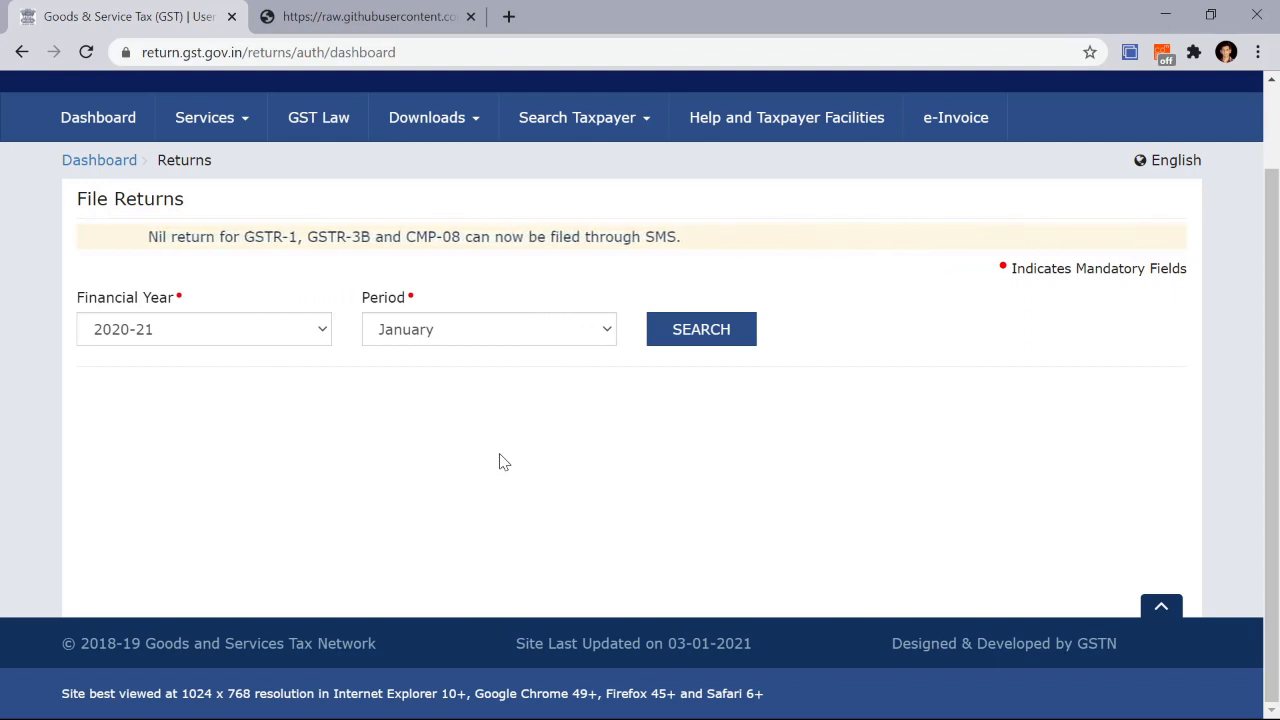
- Record network activity in DevTools, run the returns SEARCH, and open the rolestatus request
key("F12")
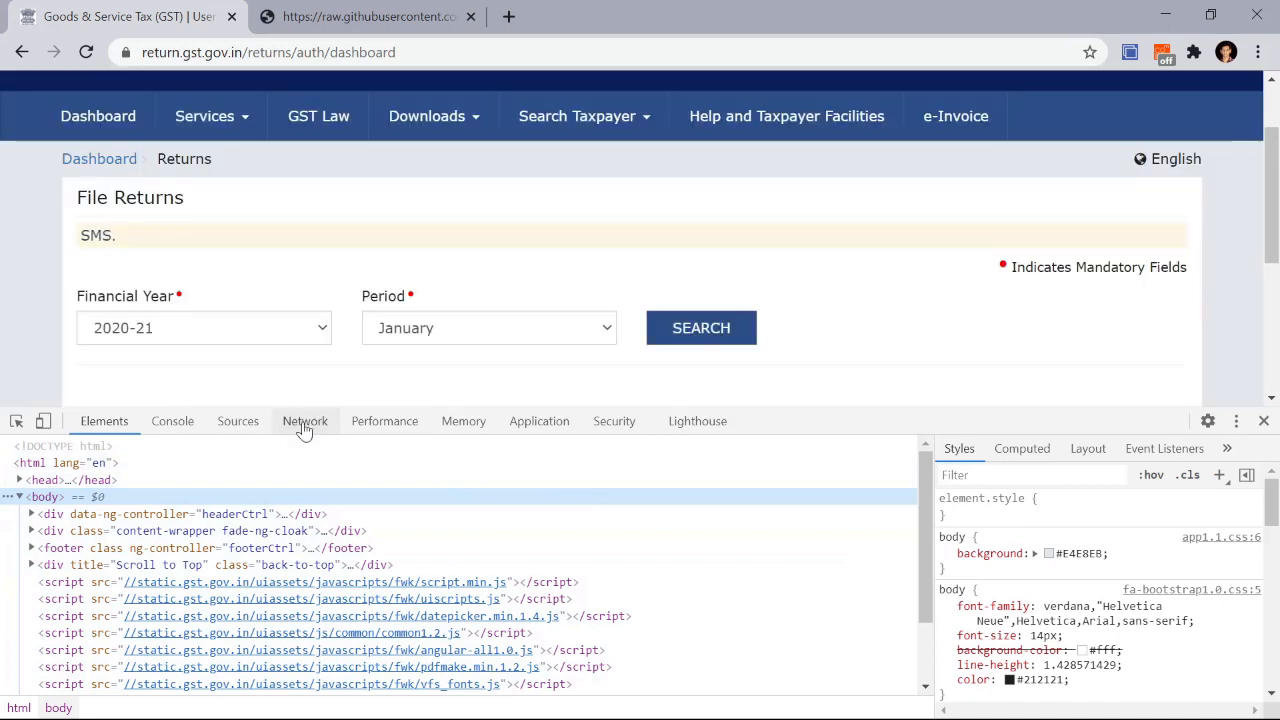
left_click(305, 424)
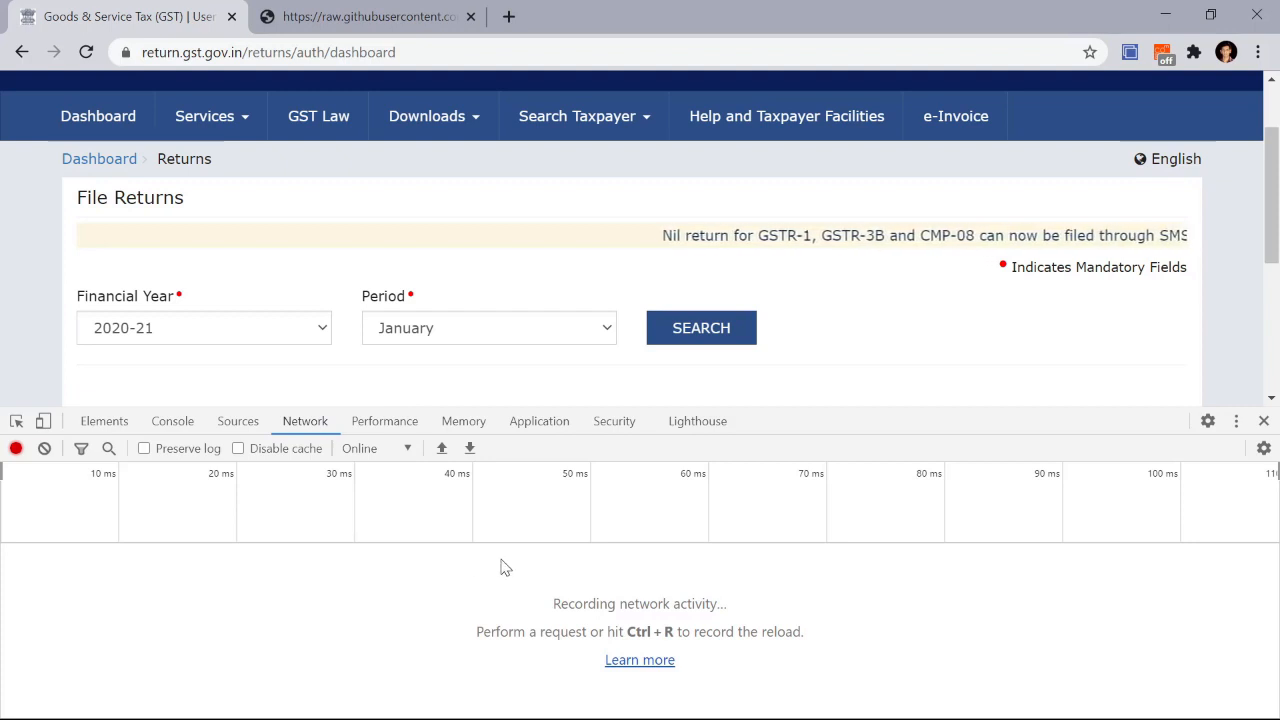
left_click(679, 339)
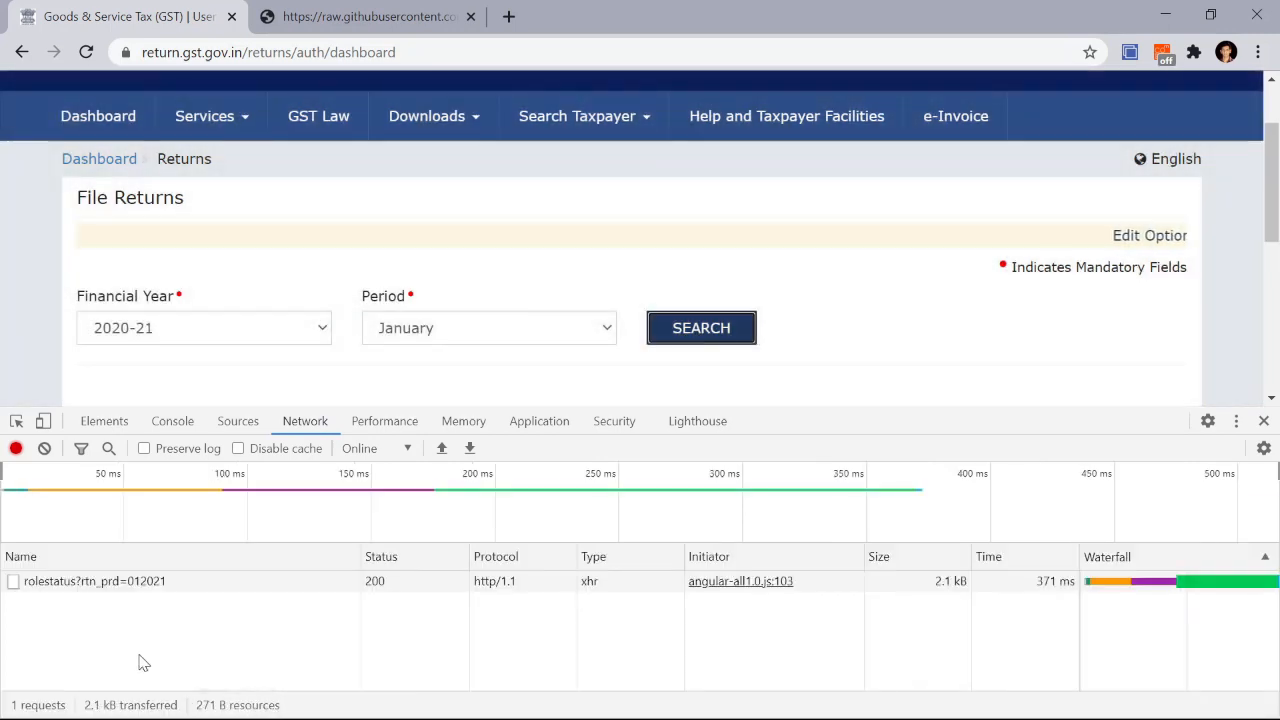
left_click(128, 590)
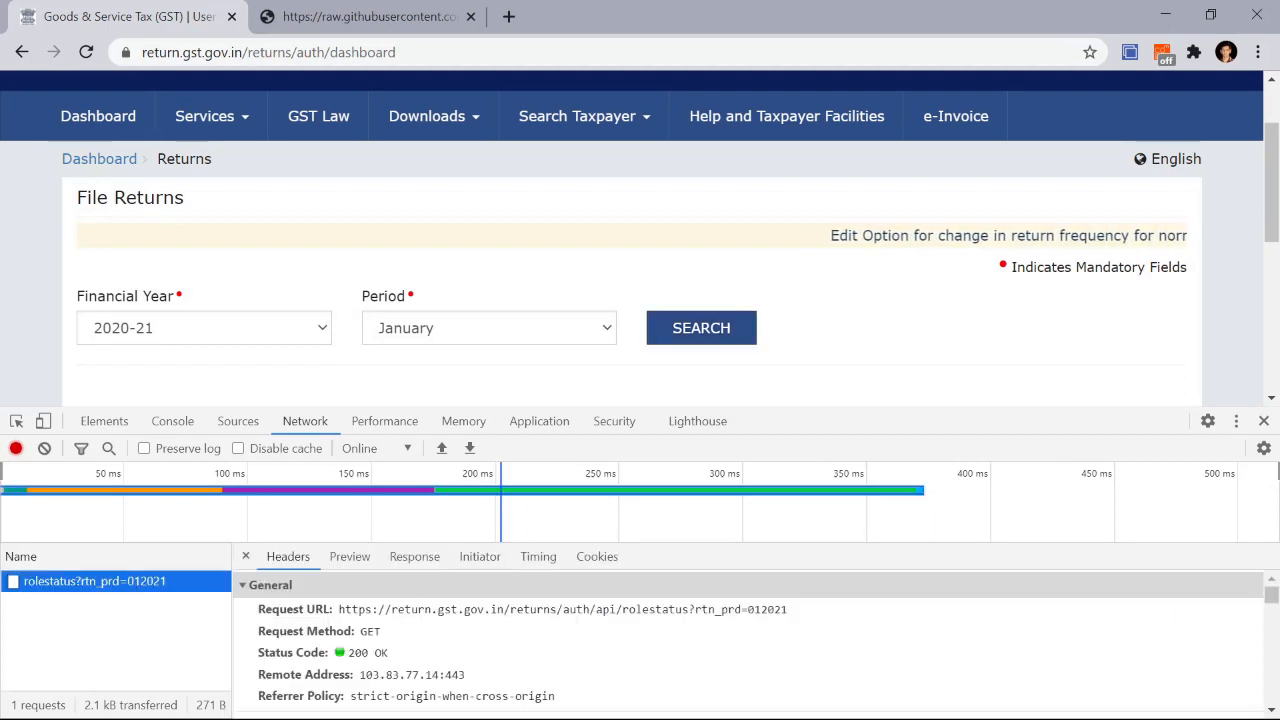
- Find the User-Agent header in the rolestatus request and select its value
left_click_drag(534, 407, 531, 286)
scroll(480, 538, "down", 2)
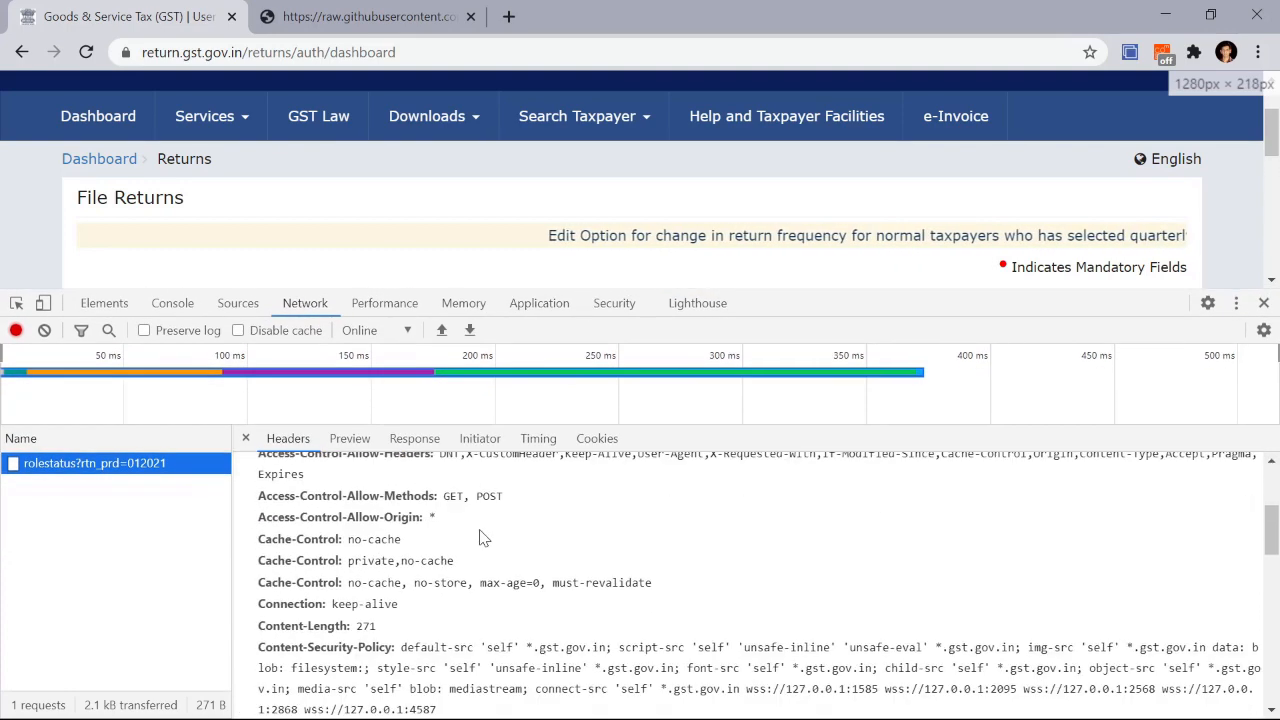
scroll(480, 538, "down", 5)
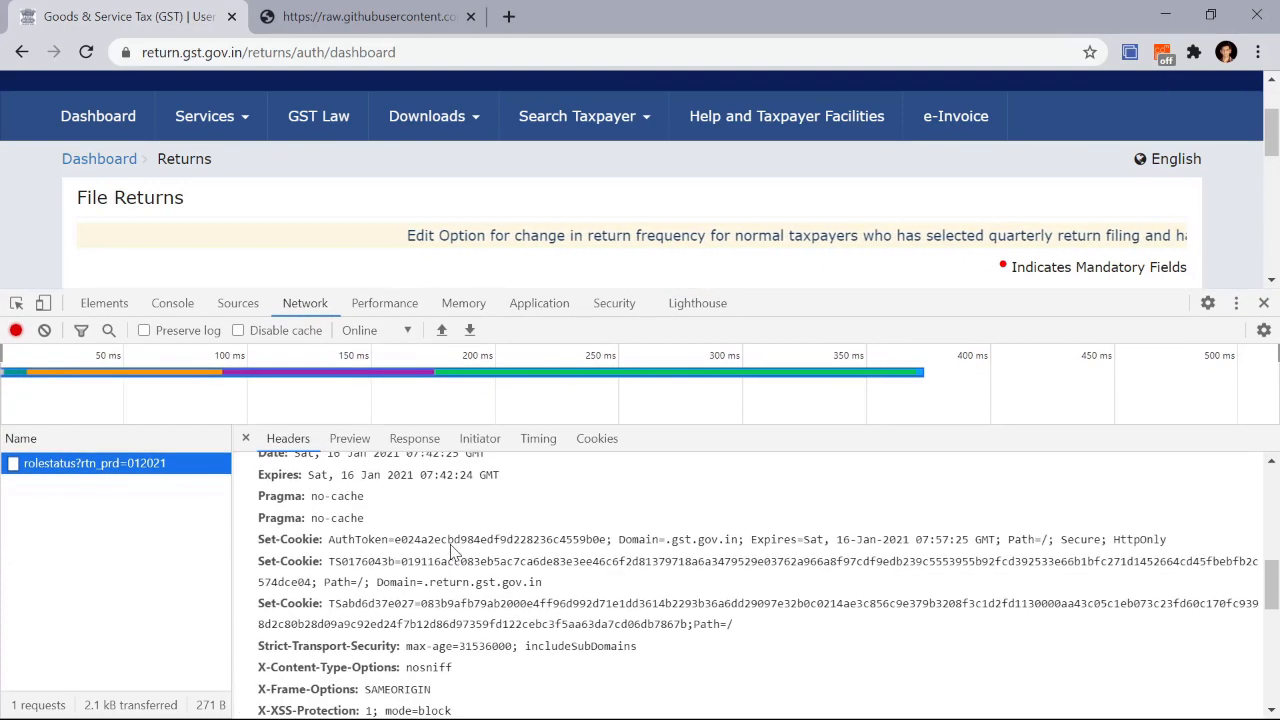
scroll(450, 548, "down", 6)
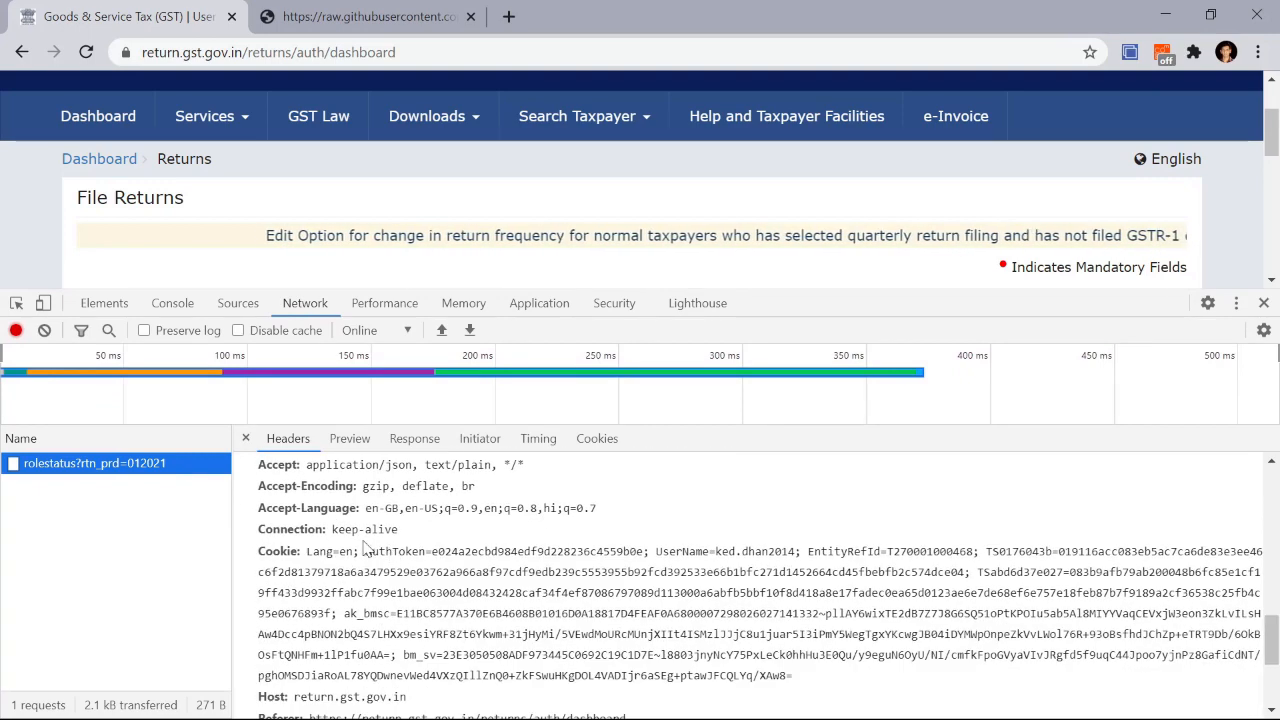
scroll(293, 550, "up", 4)
scroll(420, 548, "down", 4)
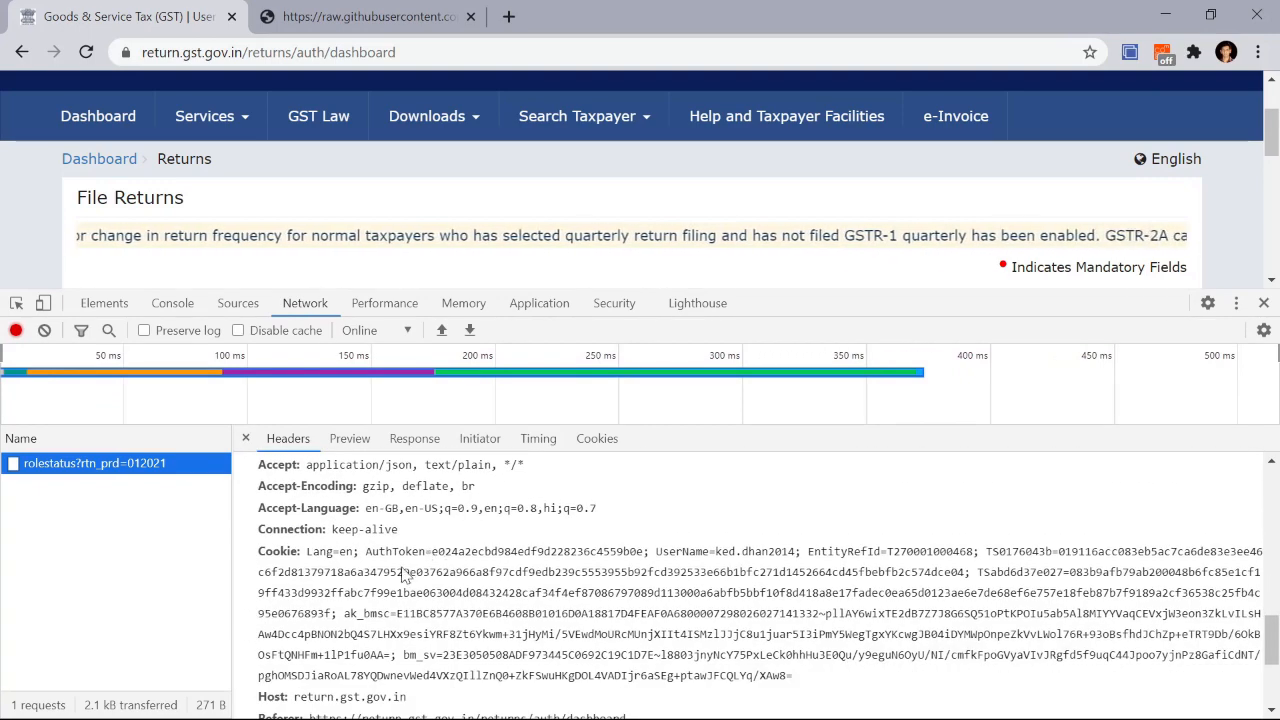
scroll(408, 560, "down", 2)
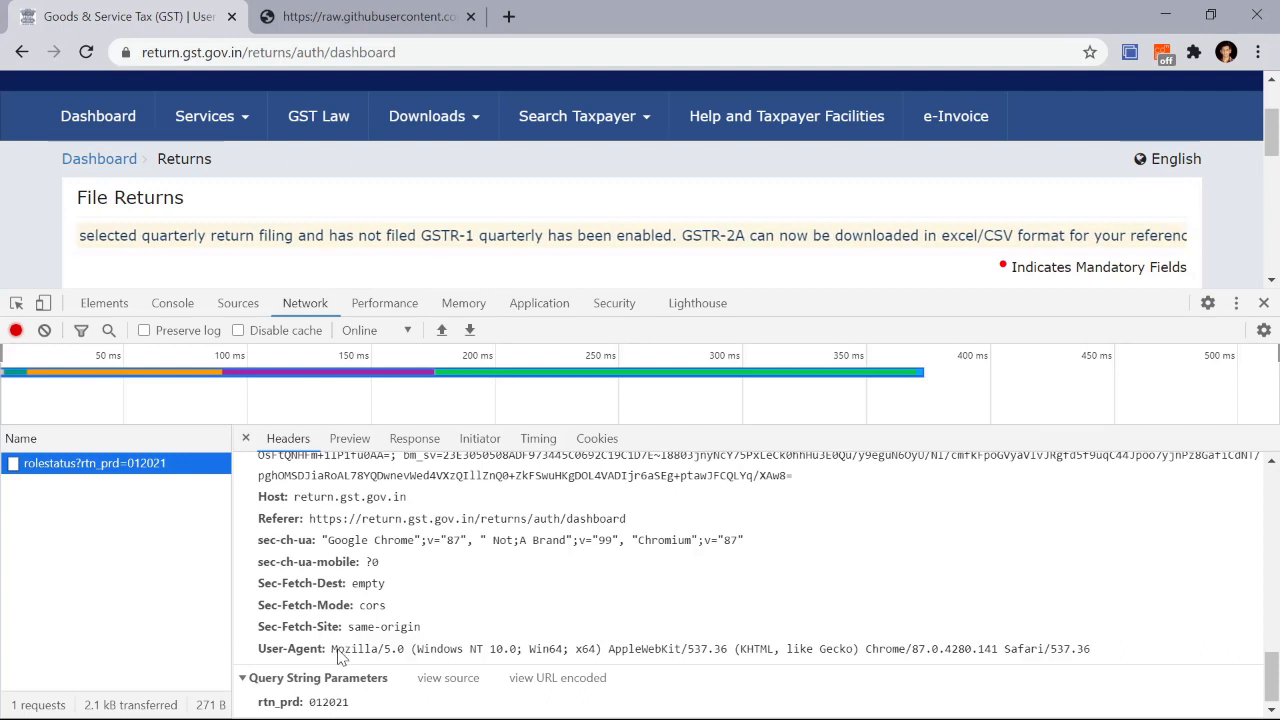
left_click_drag(333, 652, 1095, 664)
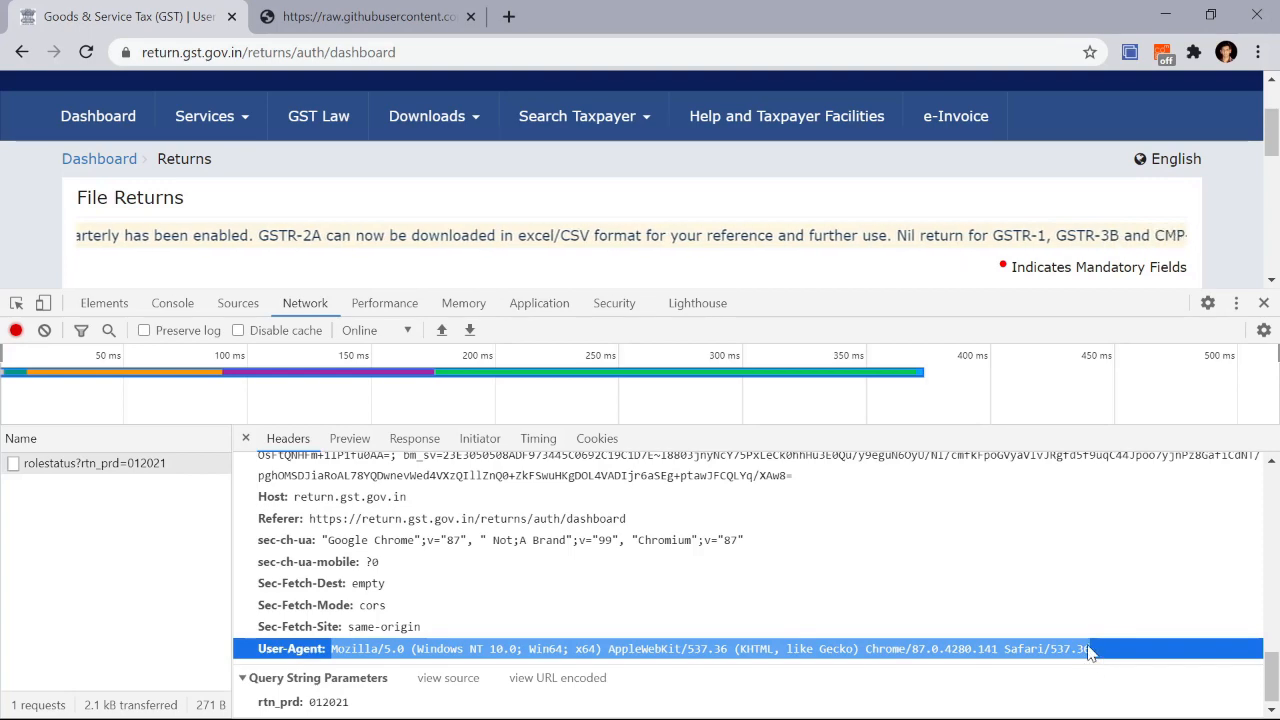
- Replace Query1's old BrowserVersion string with the User-Agent copied from Chrome
key("alt+Tab")
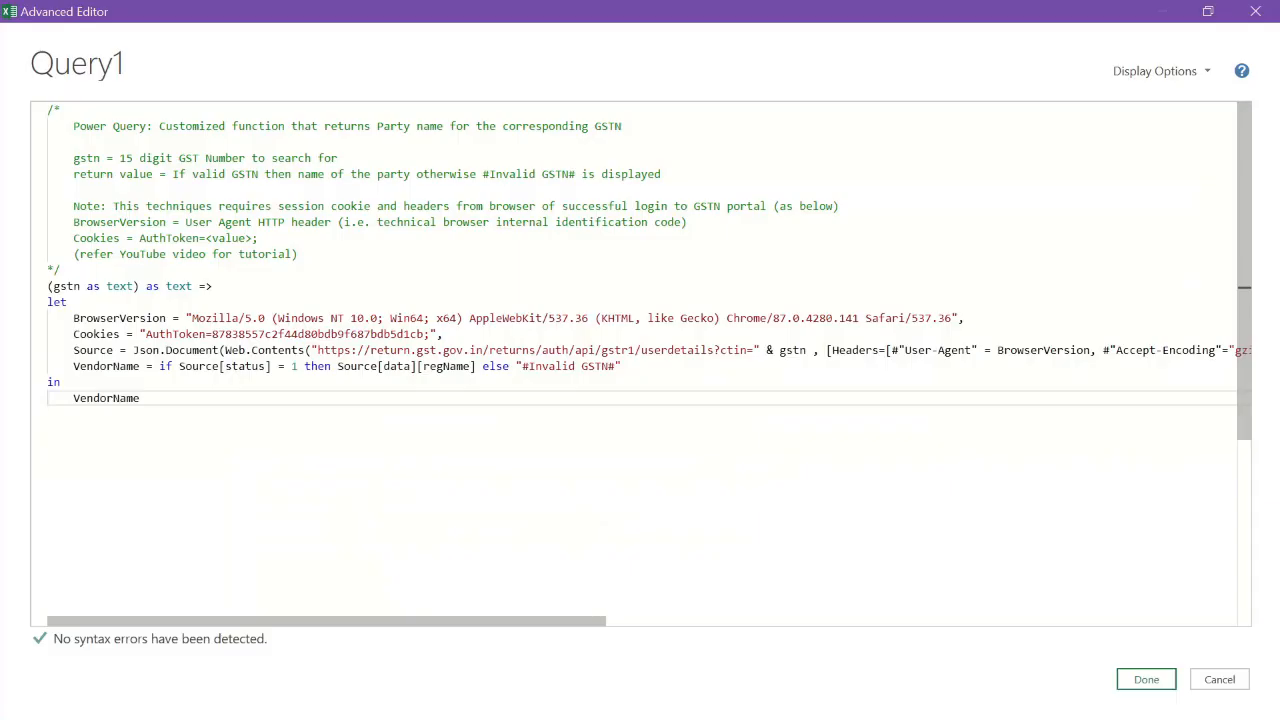
left_click(193, 318)
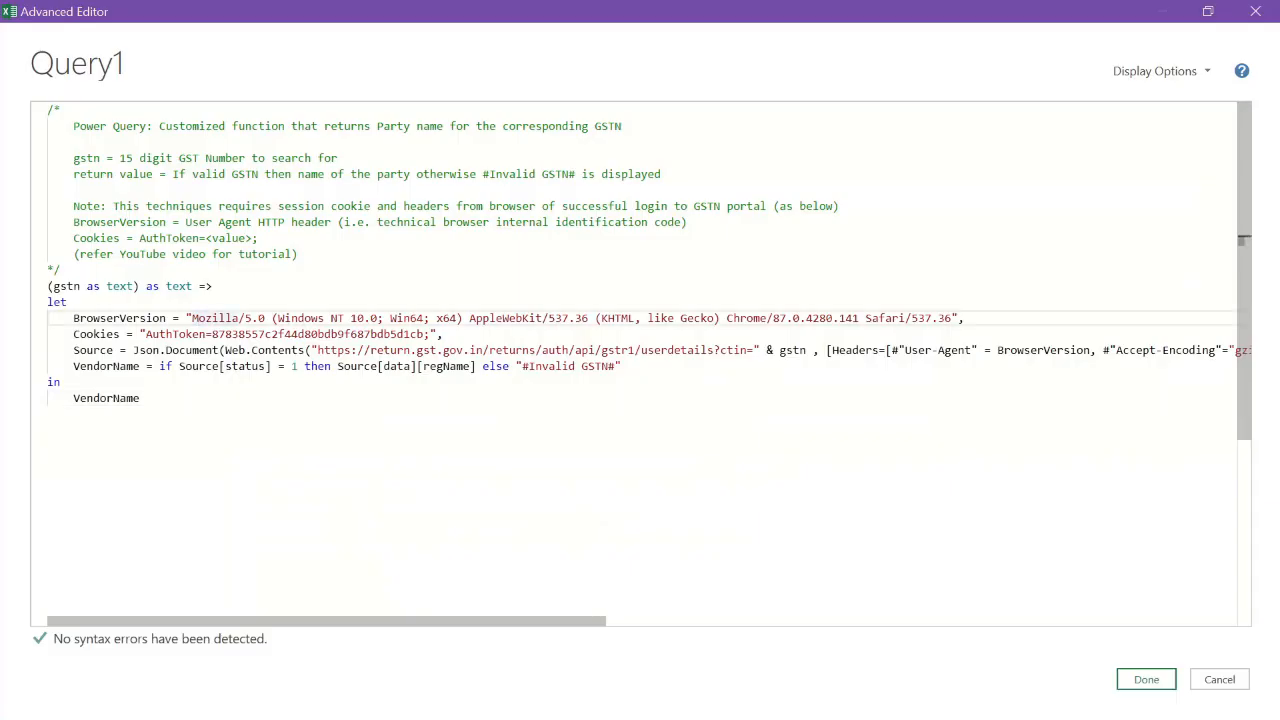
key("shift+End")
key("ctrl+c")
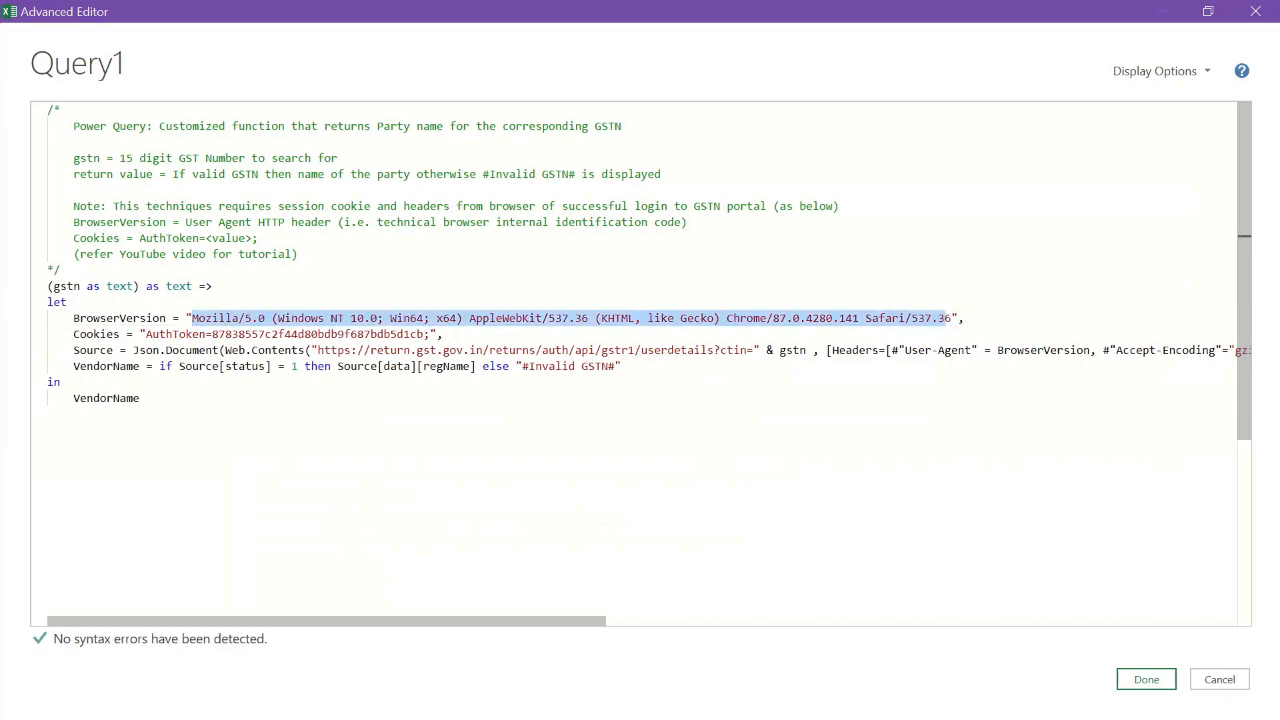
key("Delete")
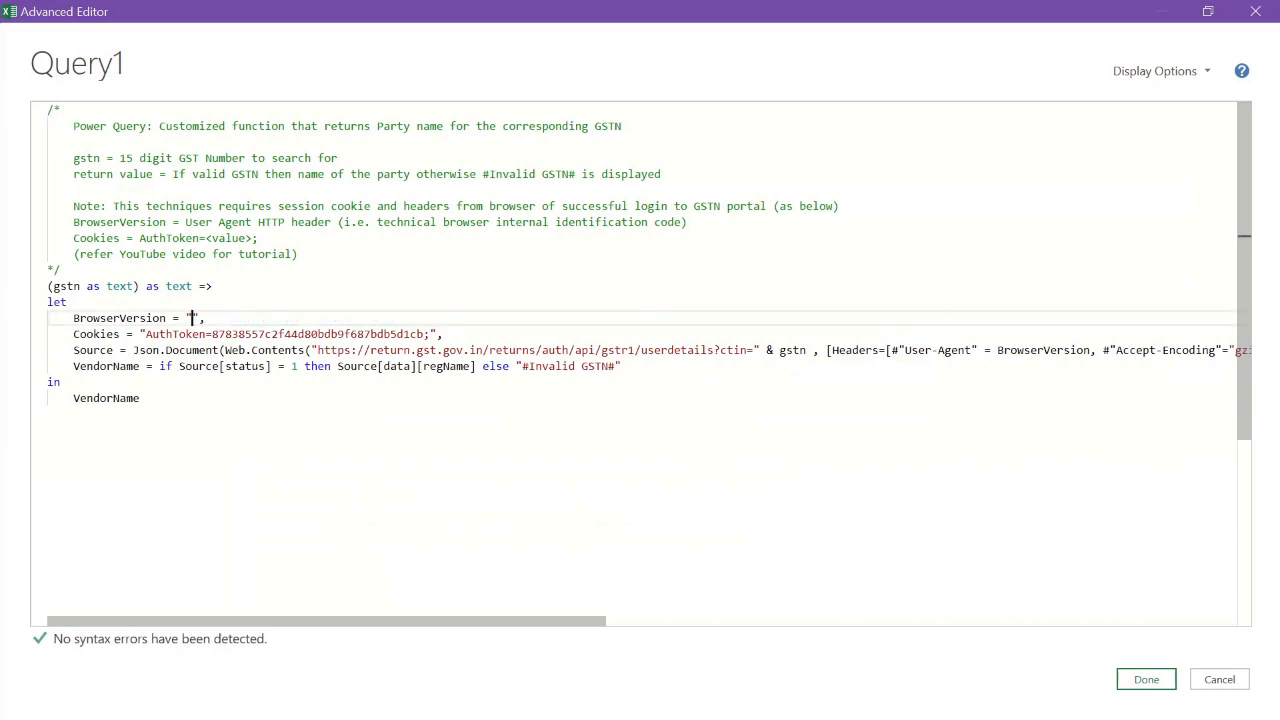
key("ctrl+v")
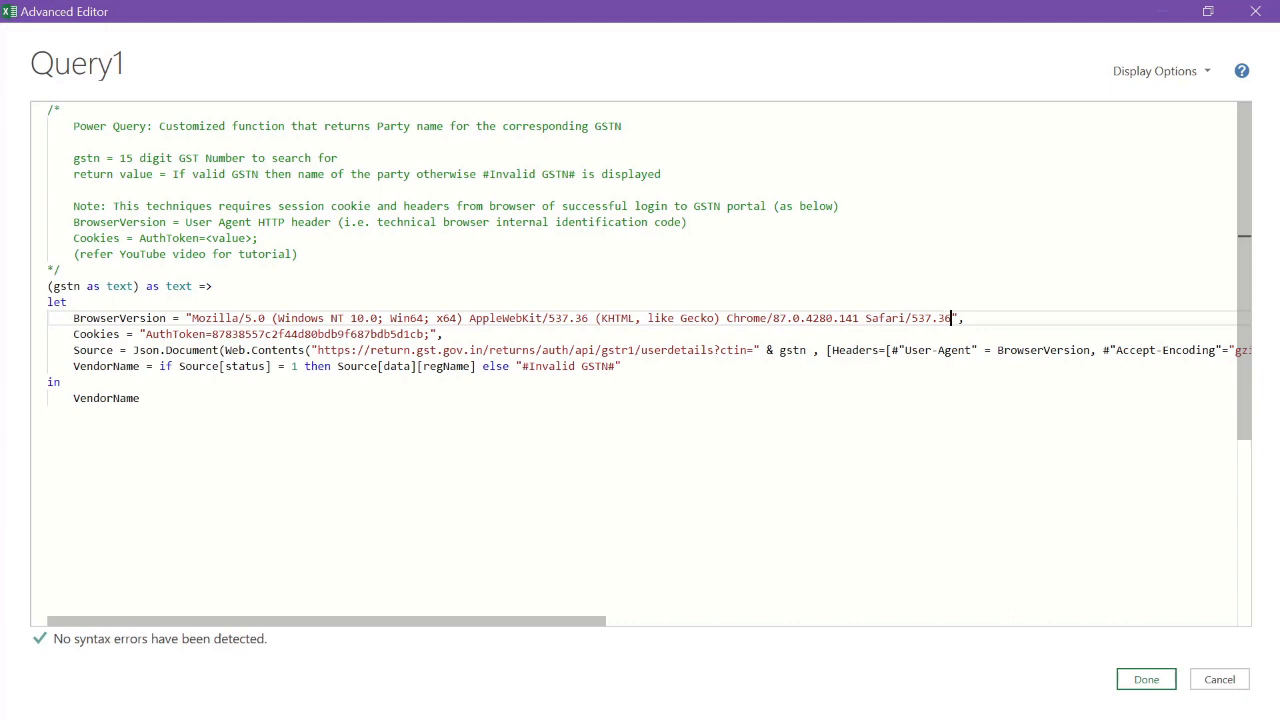
left_click(212, 334)
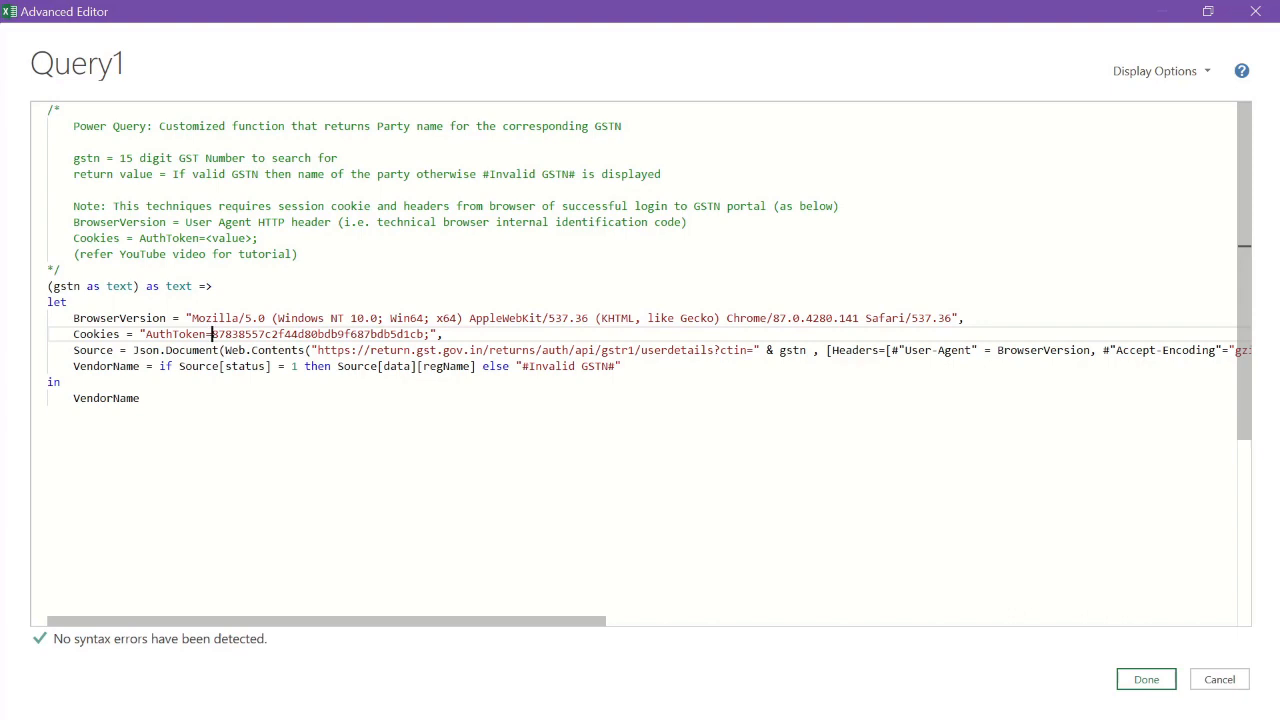
key("alt+Tab")
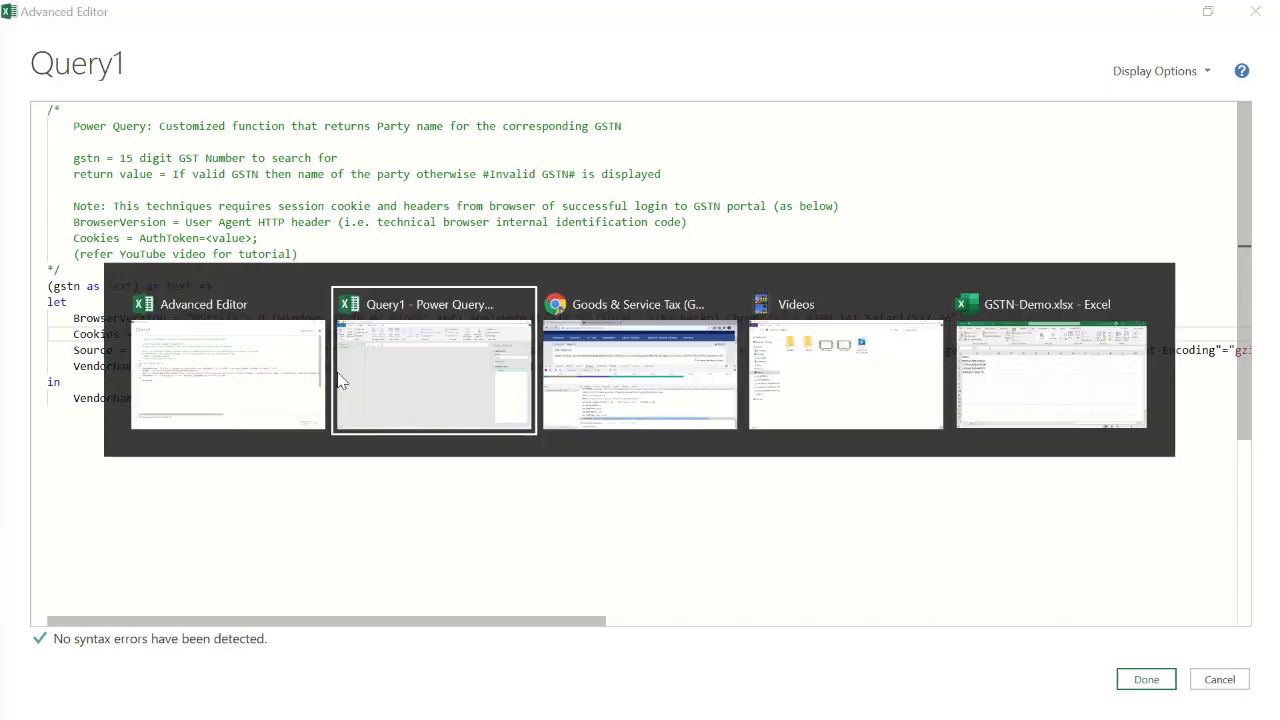
- Scroll the rolestatus request headers up to the Cookie header holding the AuthToken
key("alt+Tab")
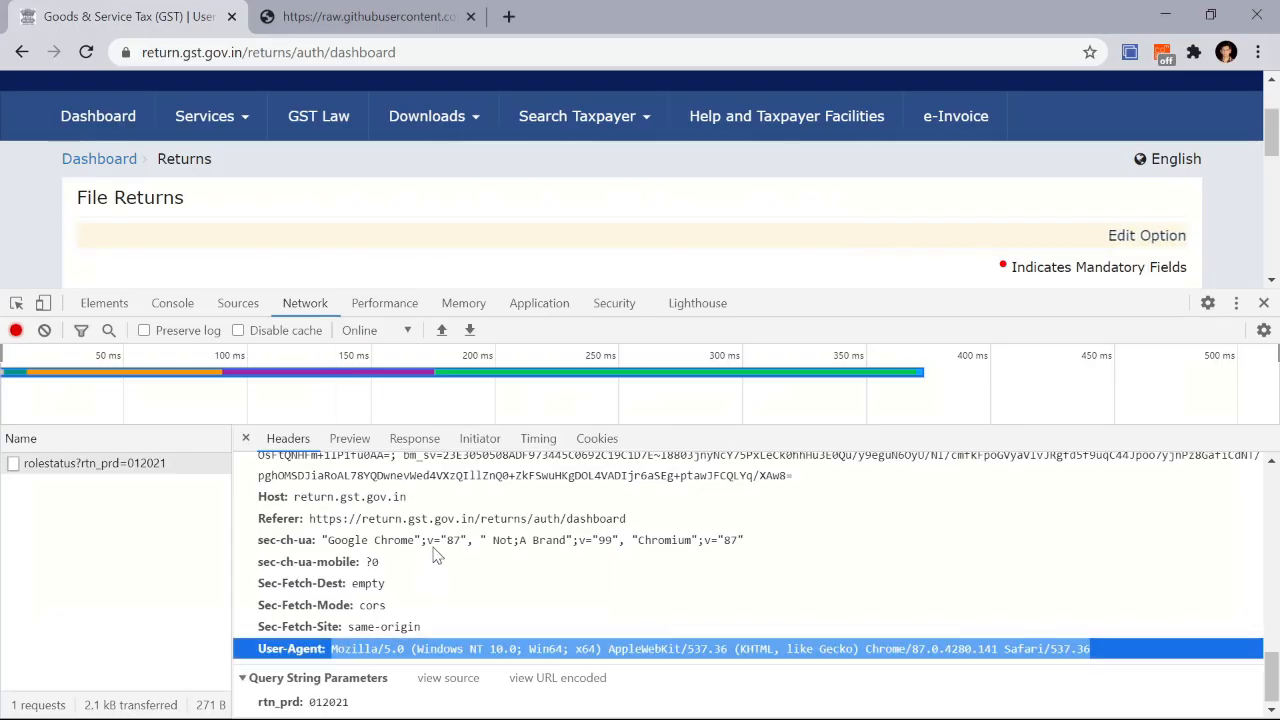
left_click(436, 558)
scroll(463, 587, "up", 4)
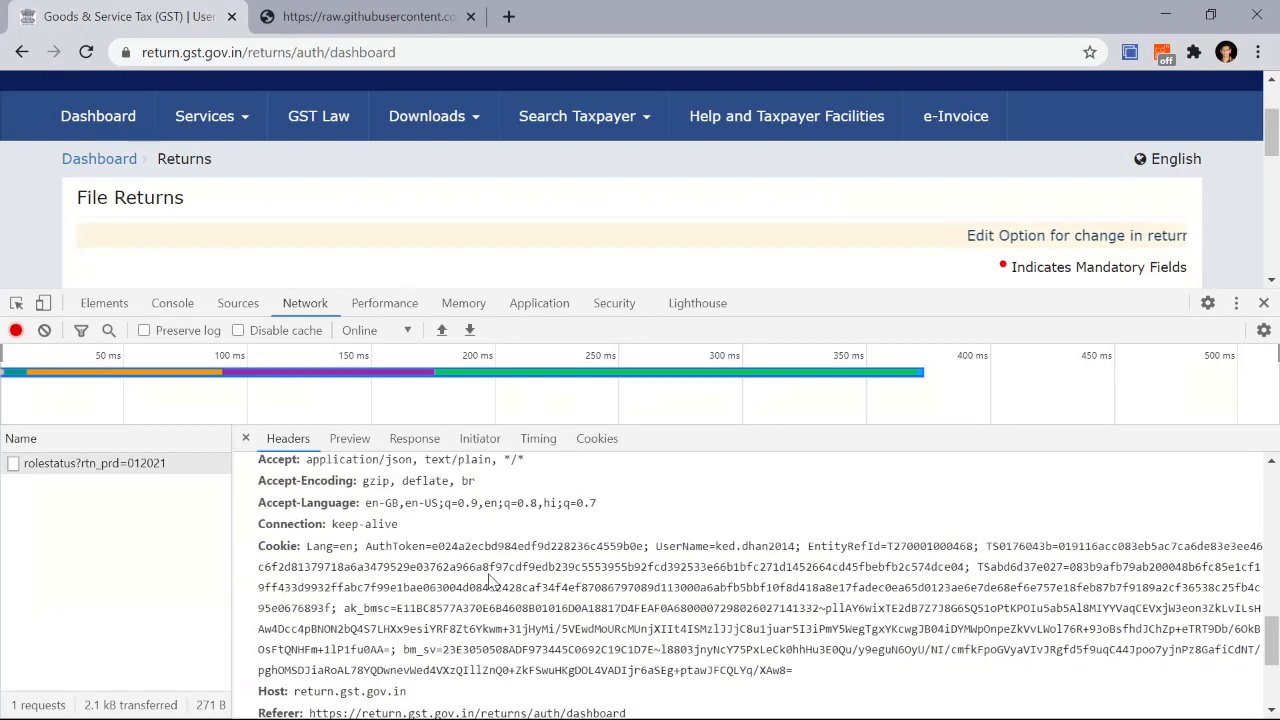
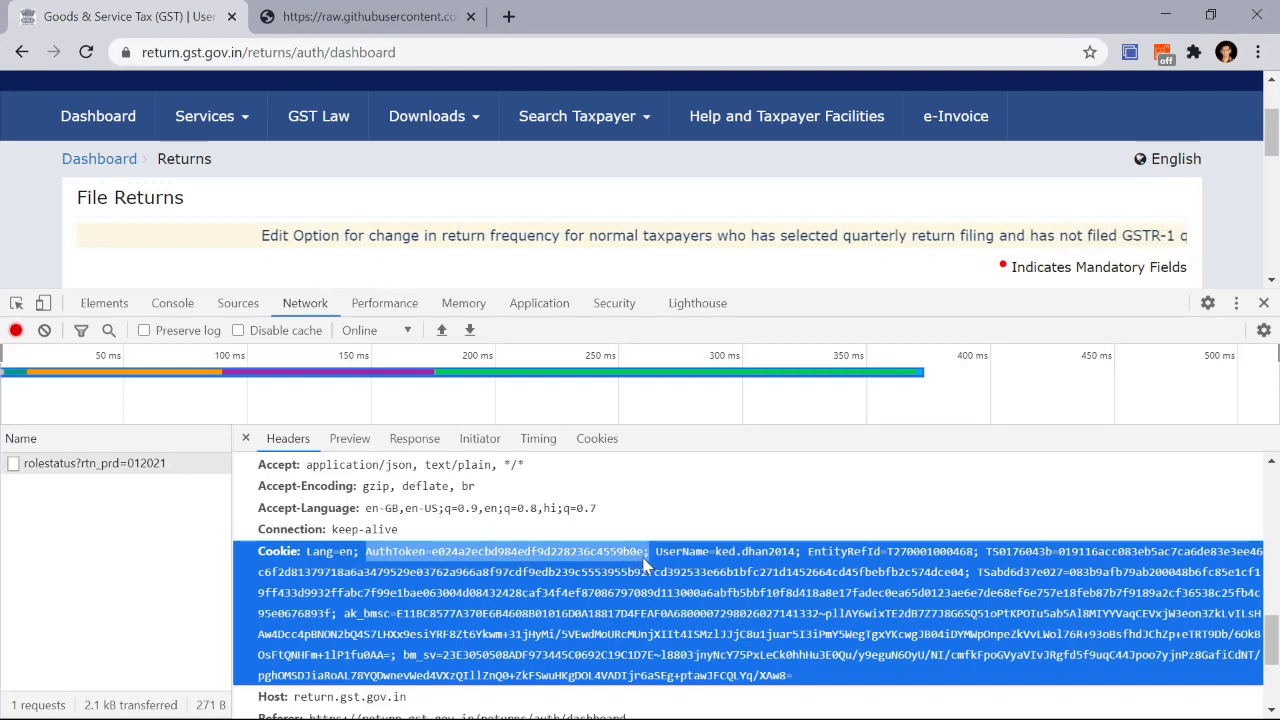
- Leave Chrome DevTools for the Advanced Editor showing Query1's GSTN lookup code
key("alt+Tab")
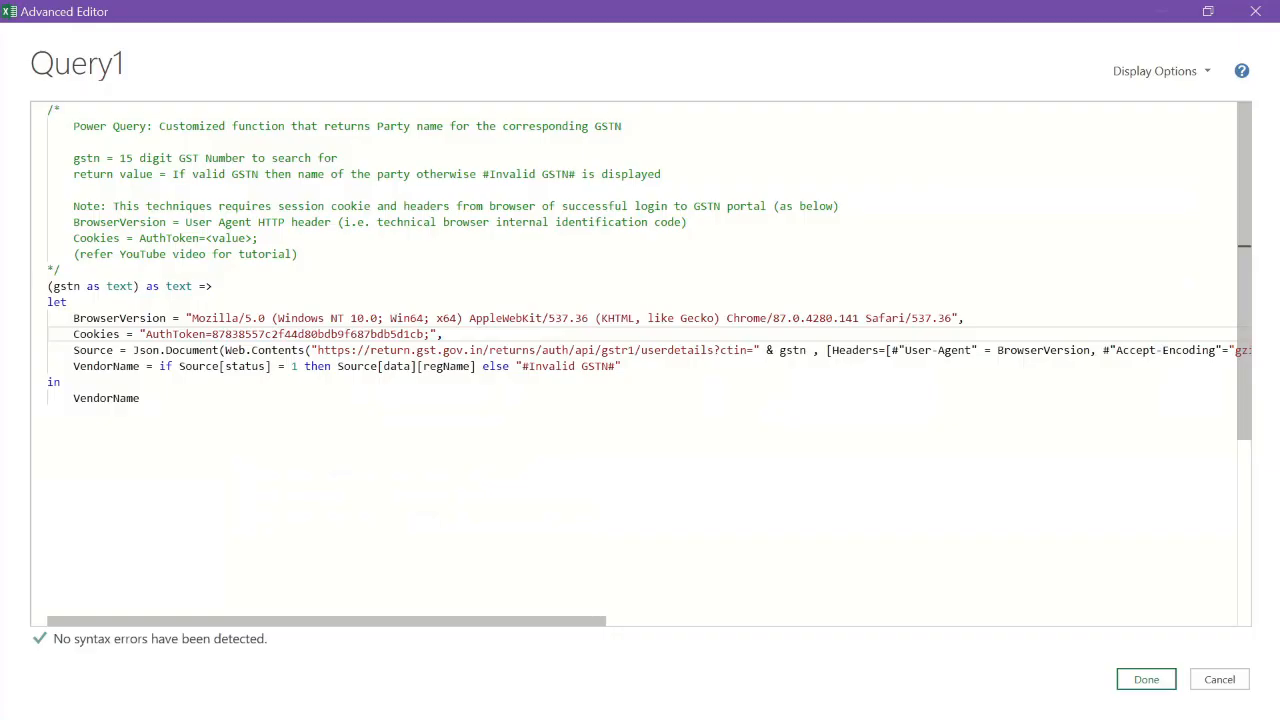
- Paste the fresh AuthToken over the old token on Query1's Cookies line and save the code
left_click_drag(146, 334, 431, 334)
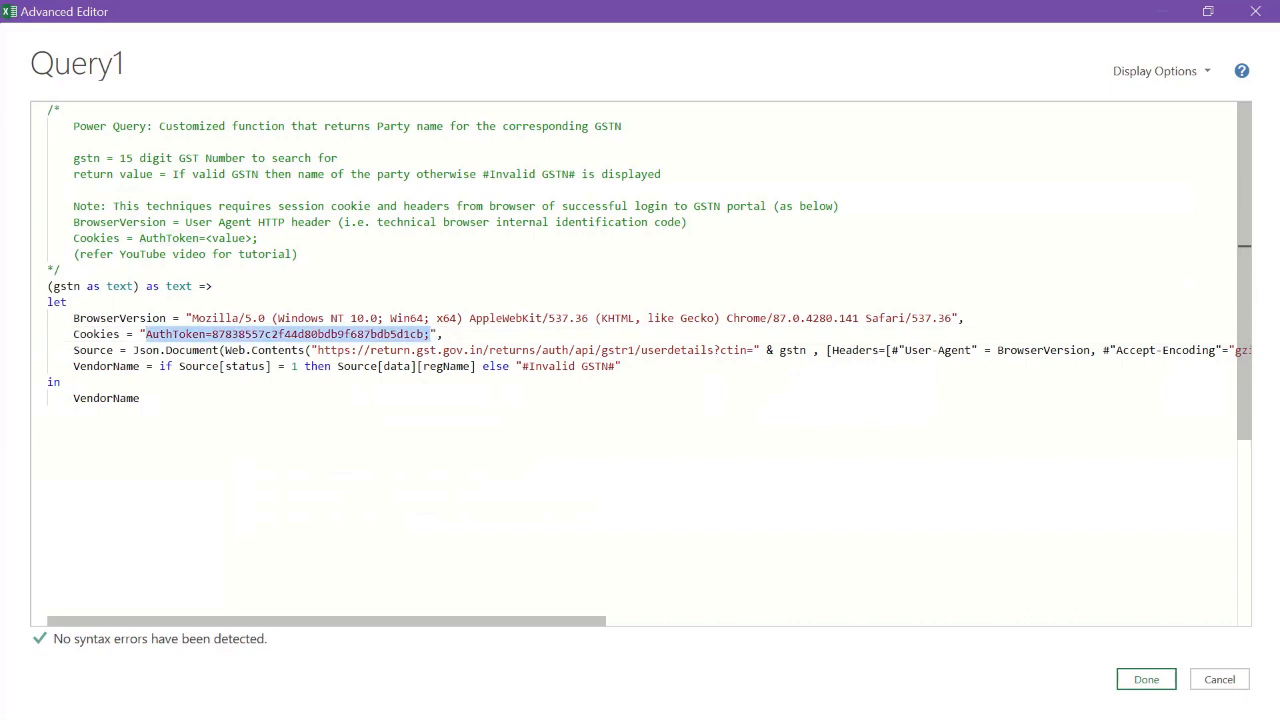
key("Delete")
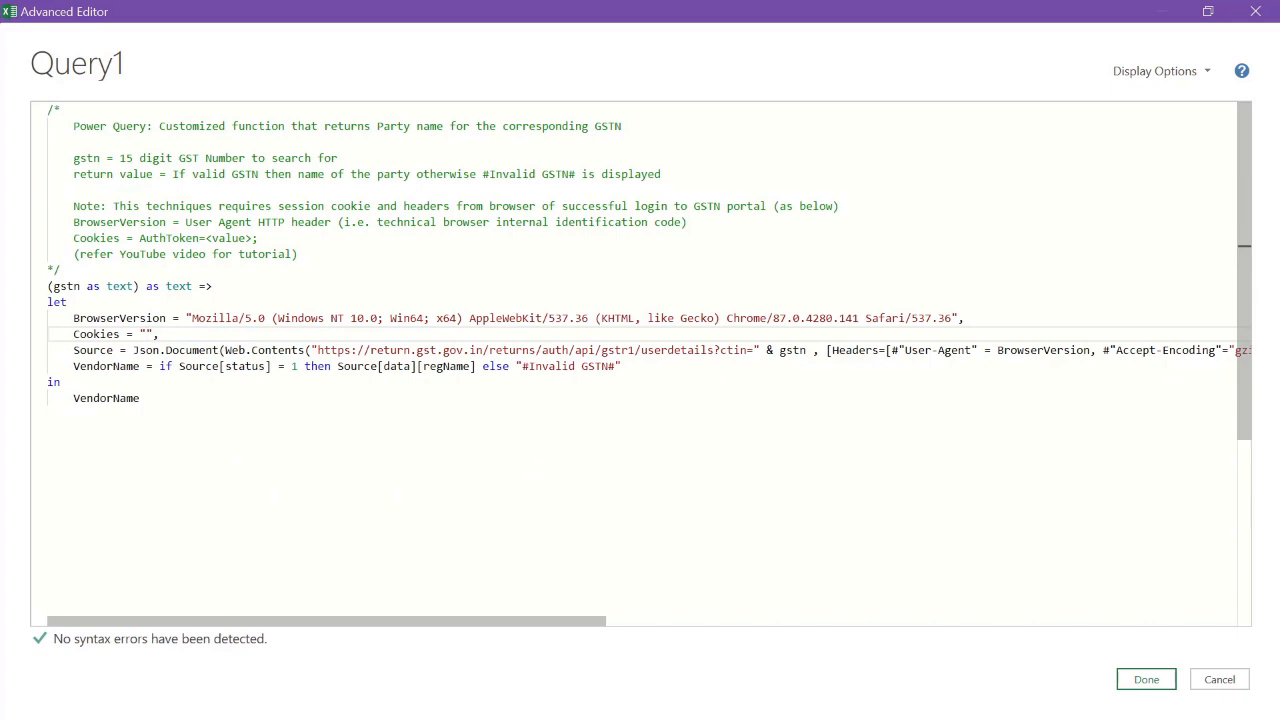
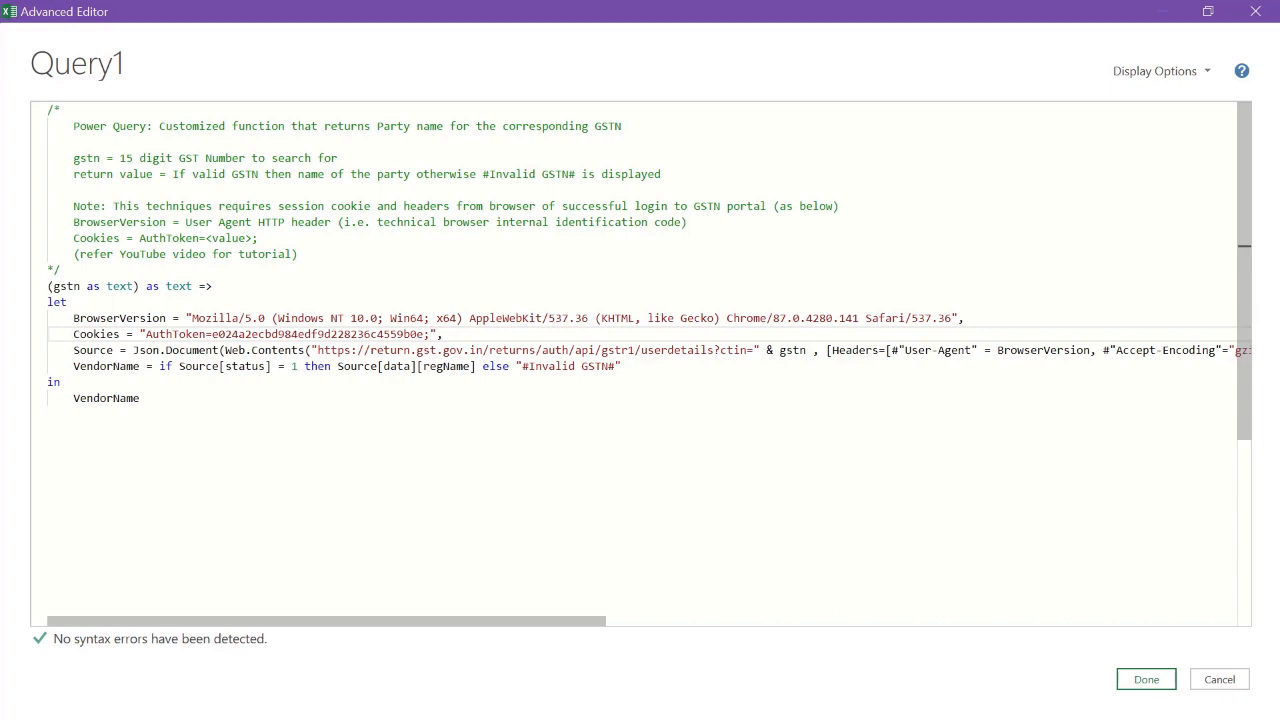
left_click(140, 398)
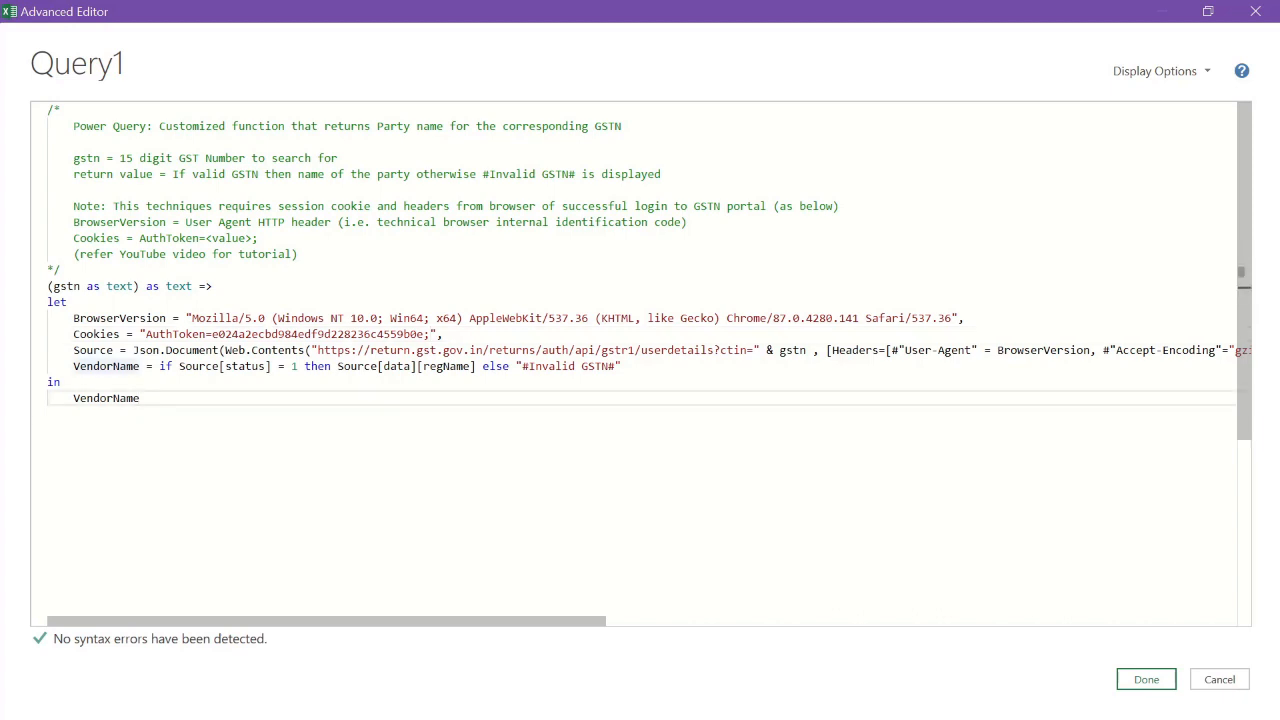
left_click(192, 318)
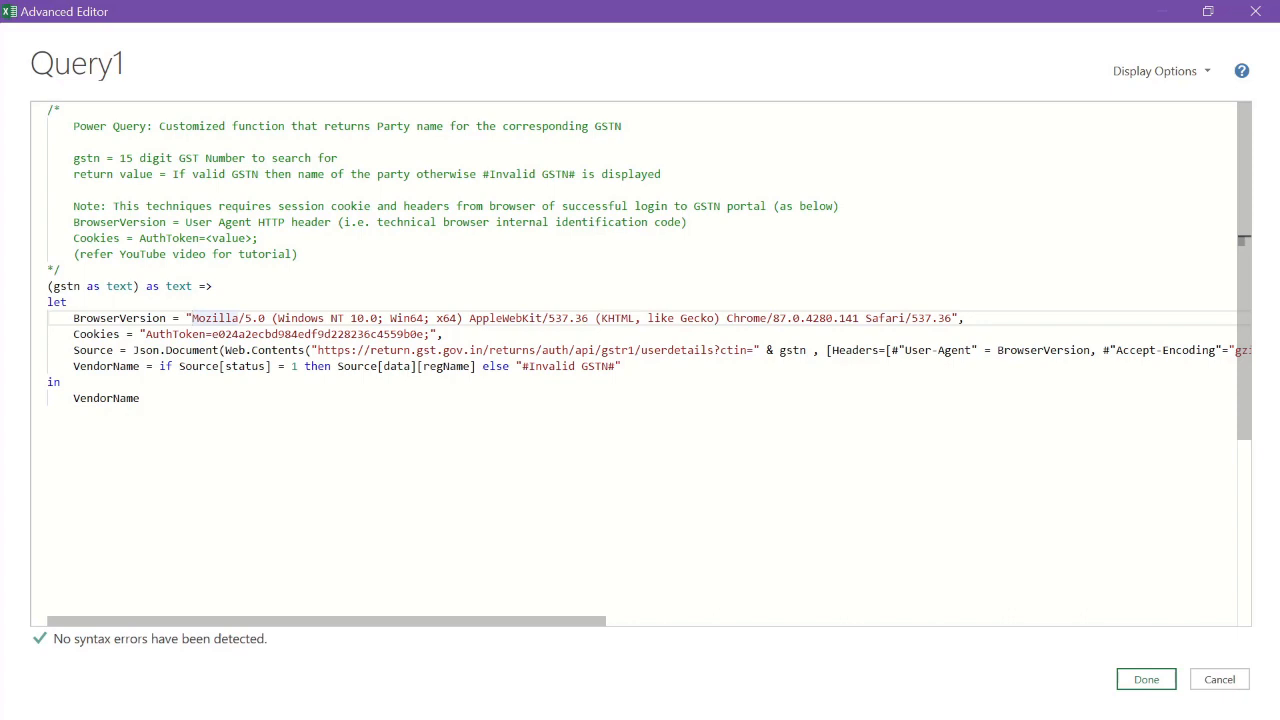
left_click(1143, 684)
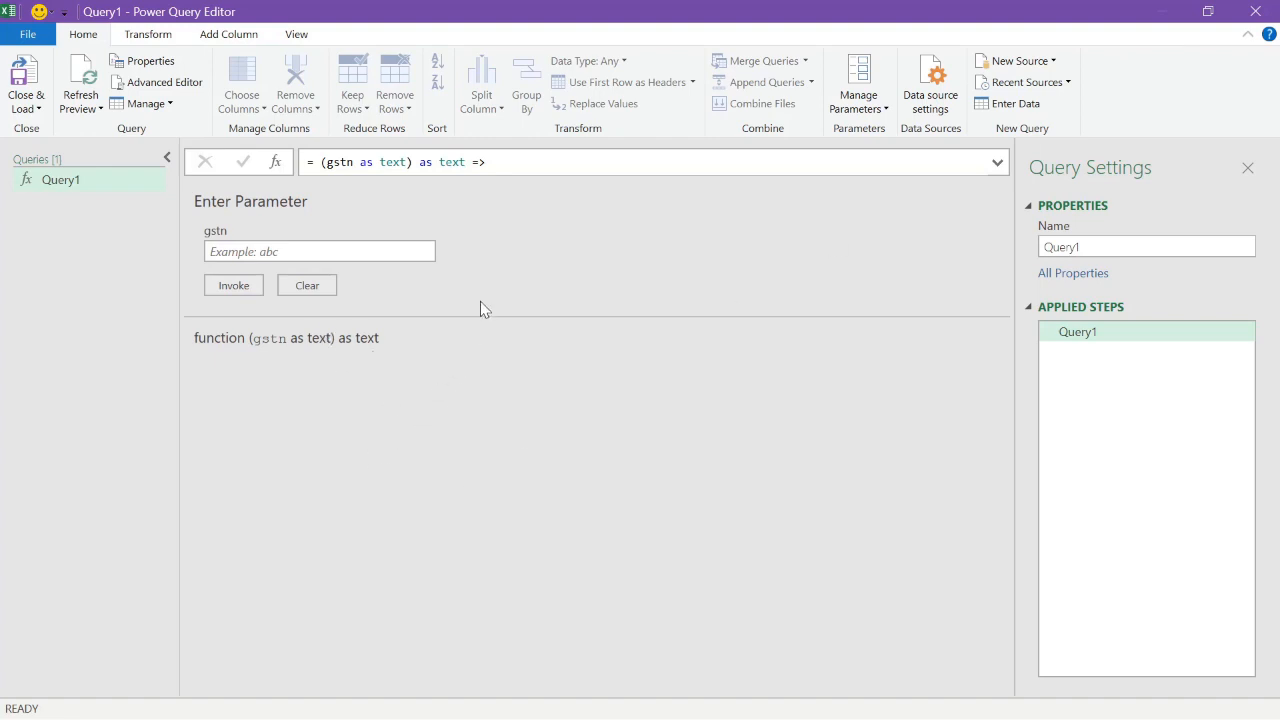
- Close & Load Query1 to the workbook and hide the Queries & Connections pane
left_click(23, 106)
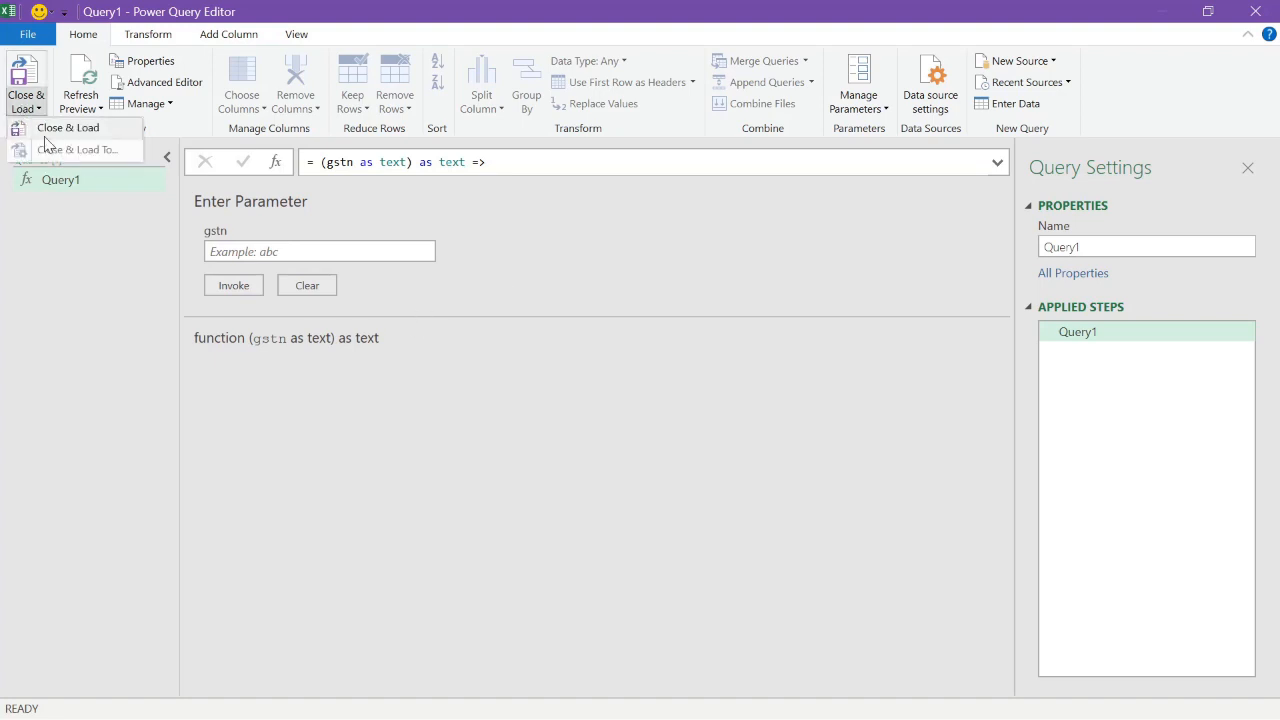
left_click(52, 138)
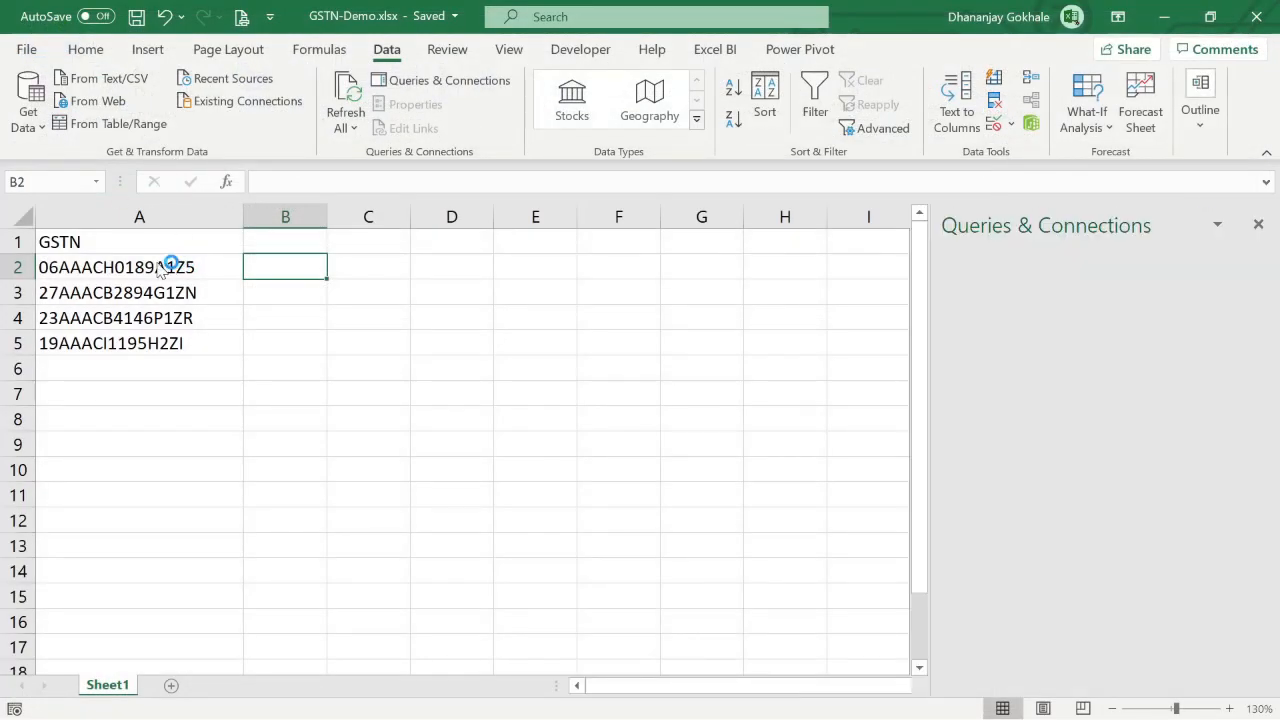
left_click(1258, 224)
- Copy the GSTN text from cell A2, then relaunch the Power Query Editor from Get Data
left_click(62, 263)
double_click(60, 267)
left_click_drag(196, 267, 14, 267)
right_click(88, 268)
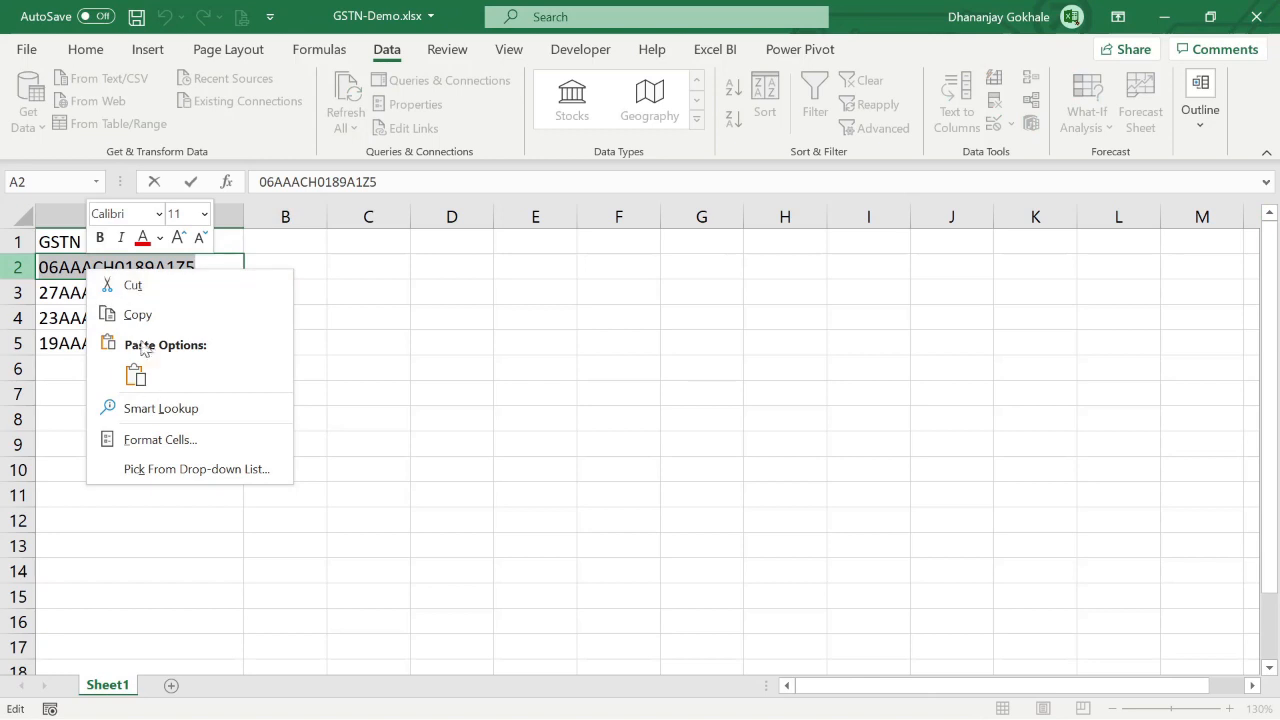
left_click(138, 315)
key("Escape")
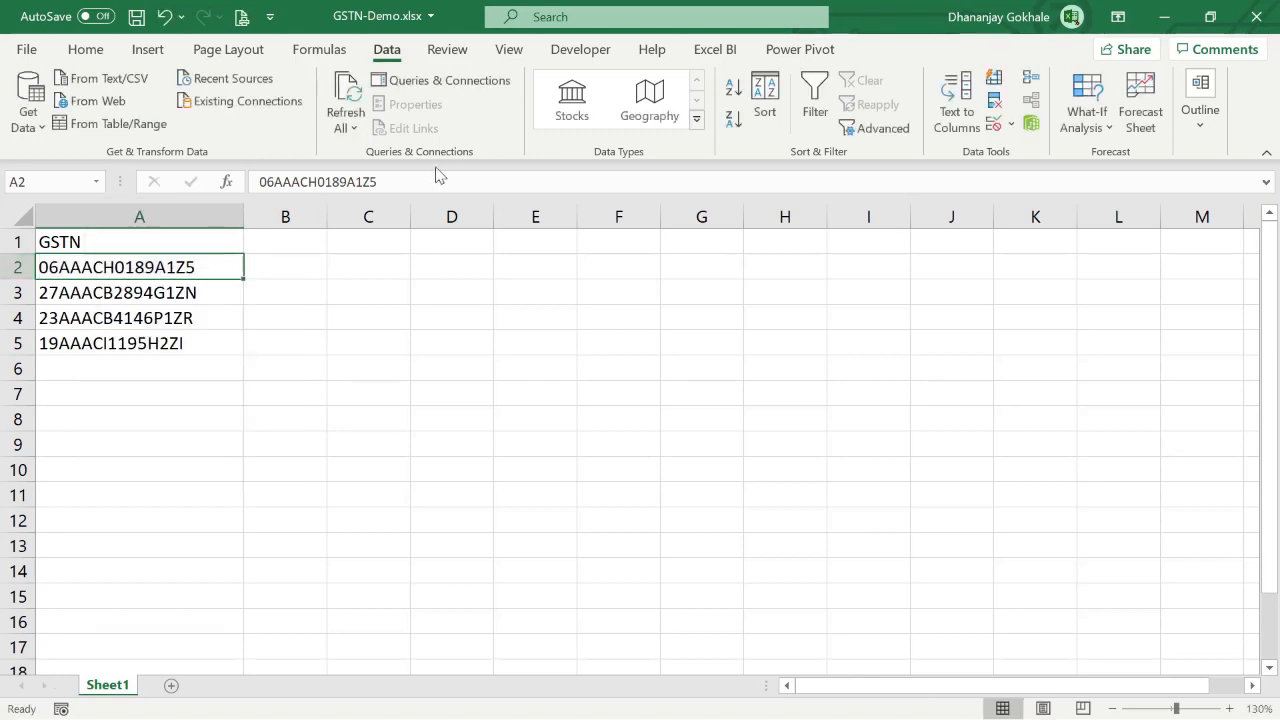
left_click(28, 118)
left_click(127, 450)
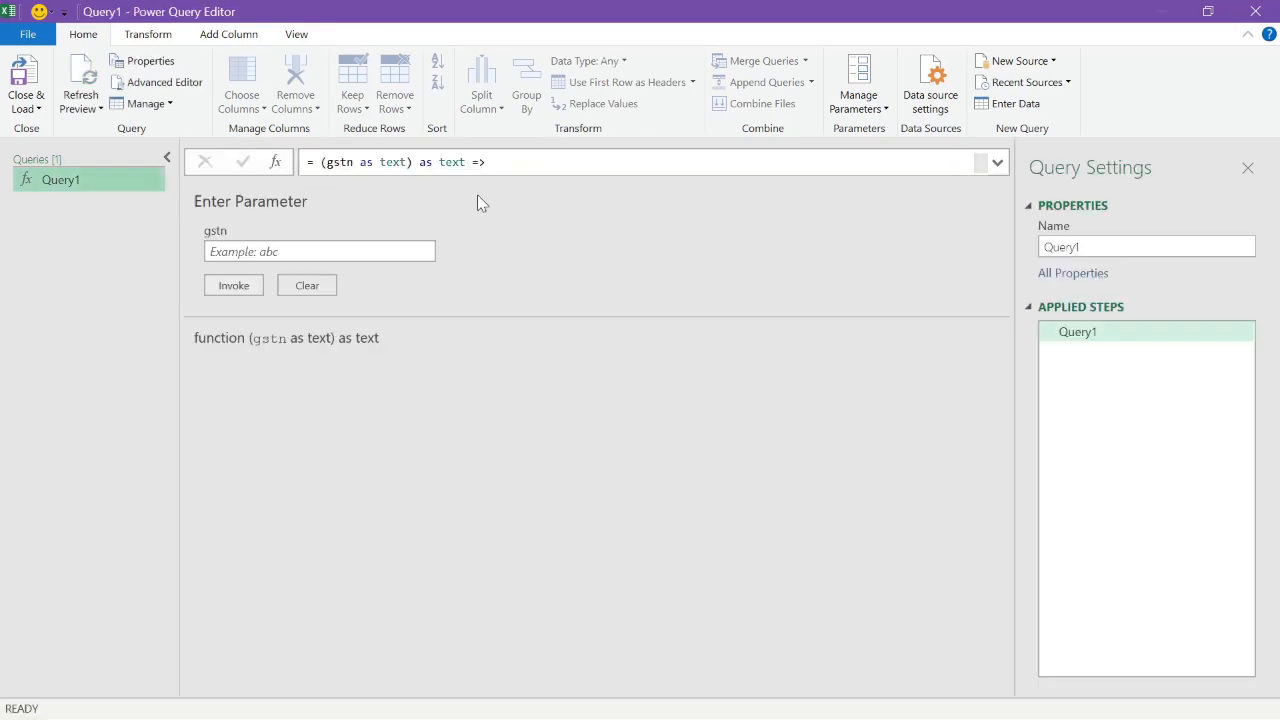
left_click(260, 251)
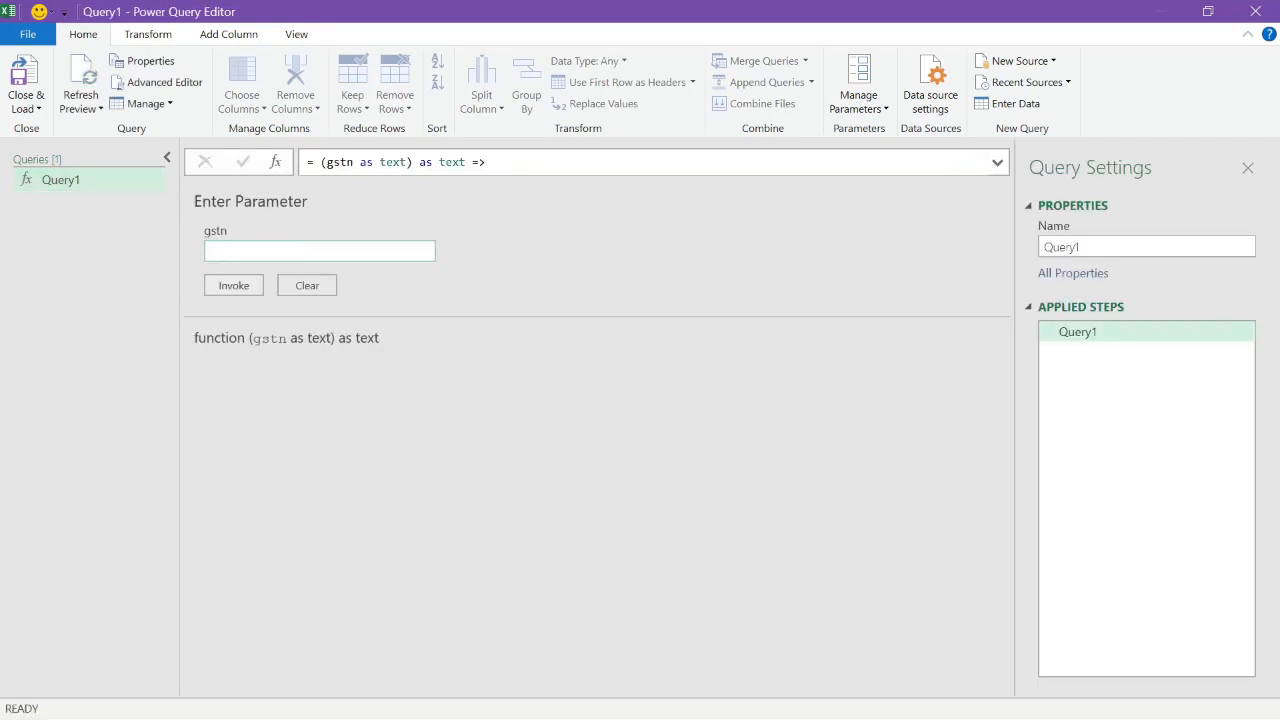
key("ctrl+v")
left_click(236, 286)
left_click(226, 288)
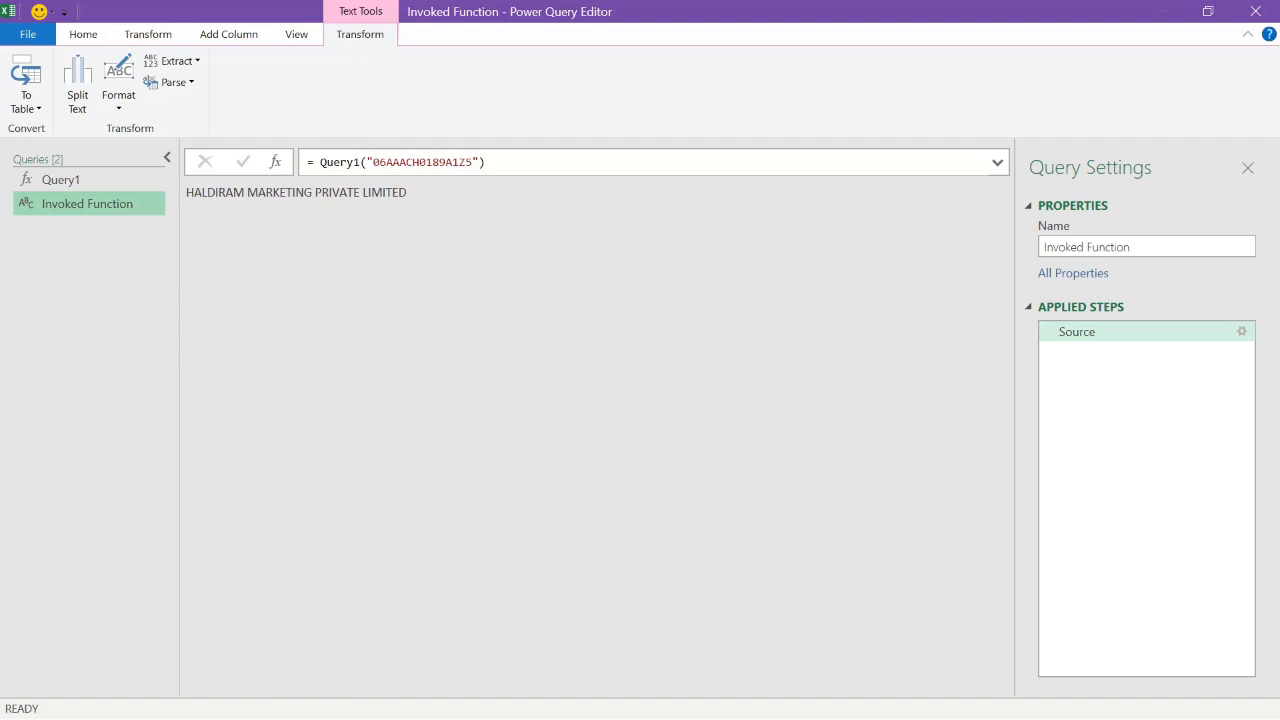
right_click(81, 201)
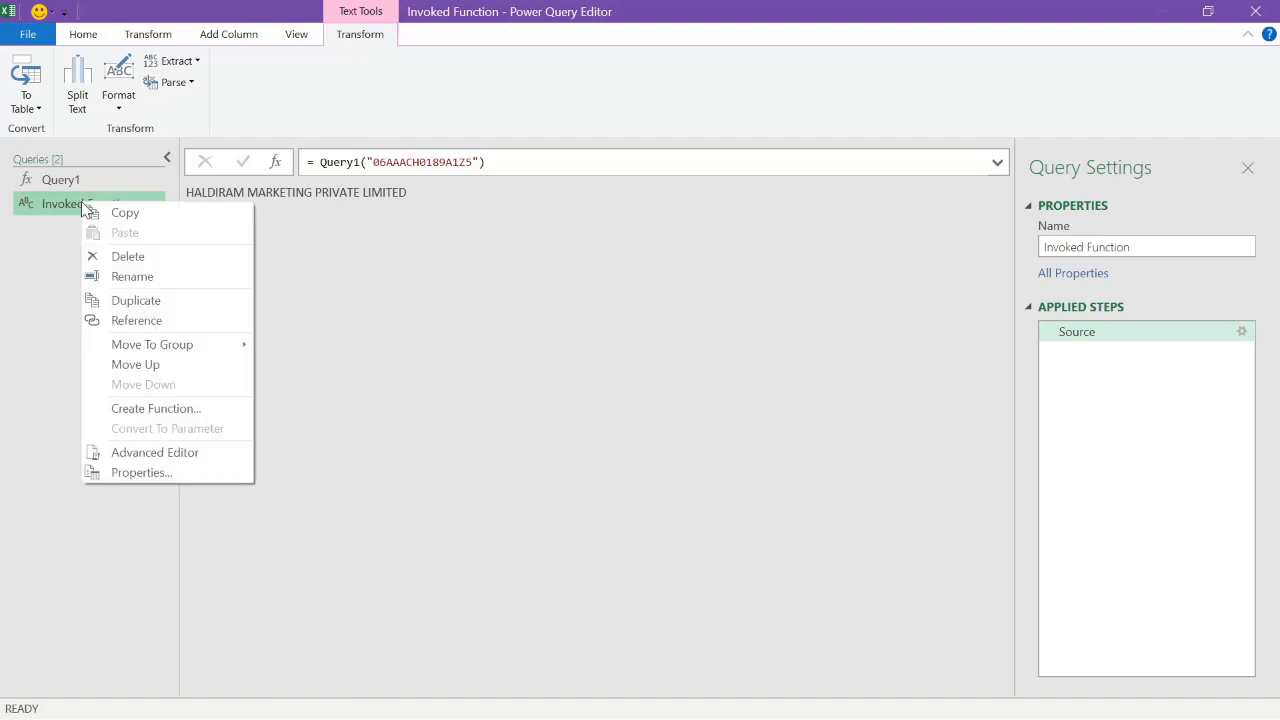
left_click(118, 256)
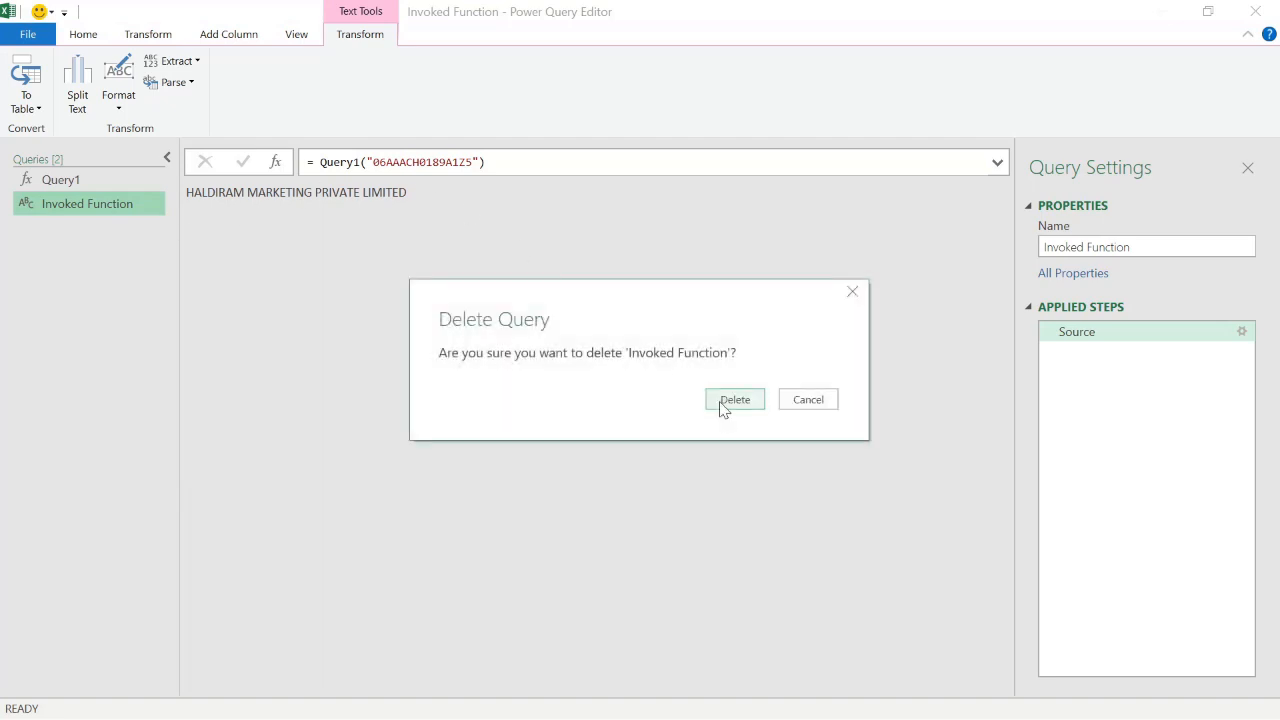
left_click(722, 402)
left_click(80, 186)
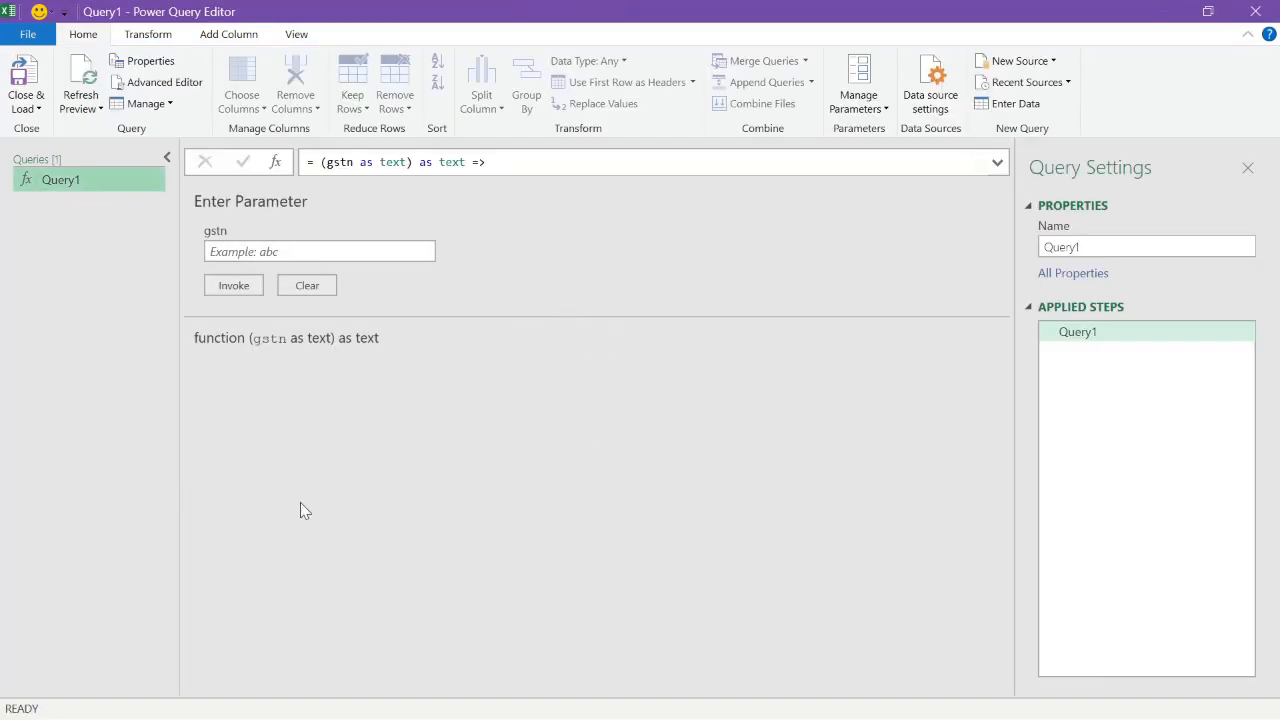
- Rename the Query1 function to 'QueryGSTN' in the Queries pane
right_click(74, 184)
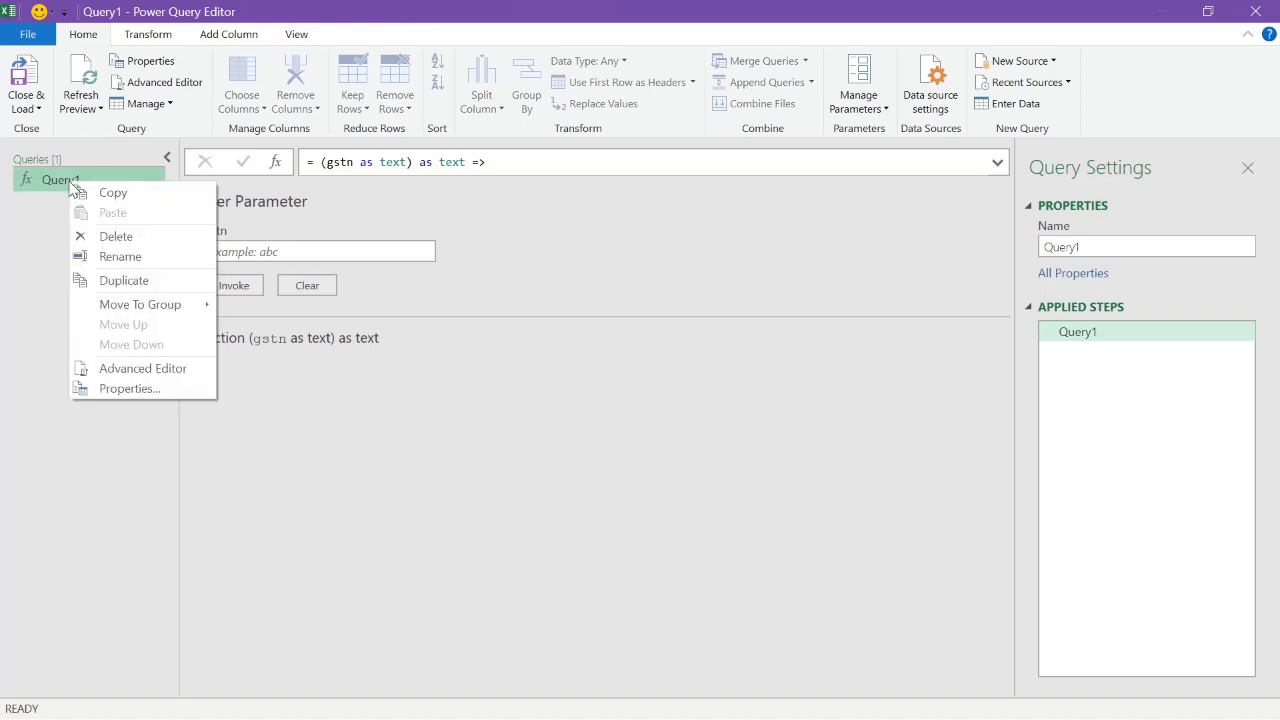
left_click(110, 256)
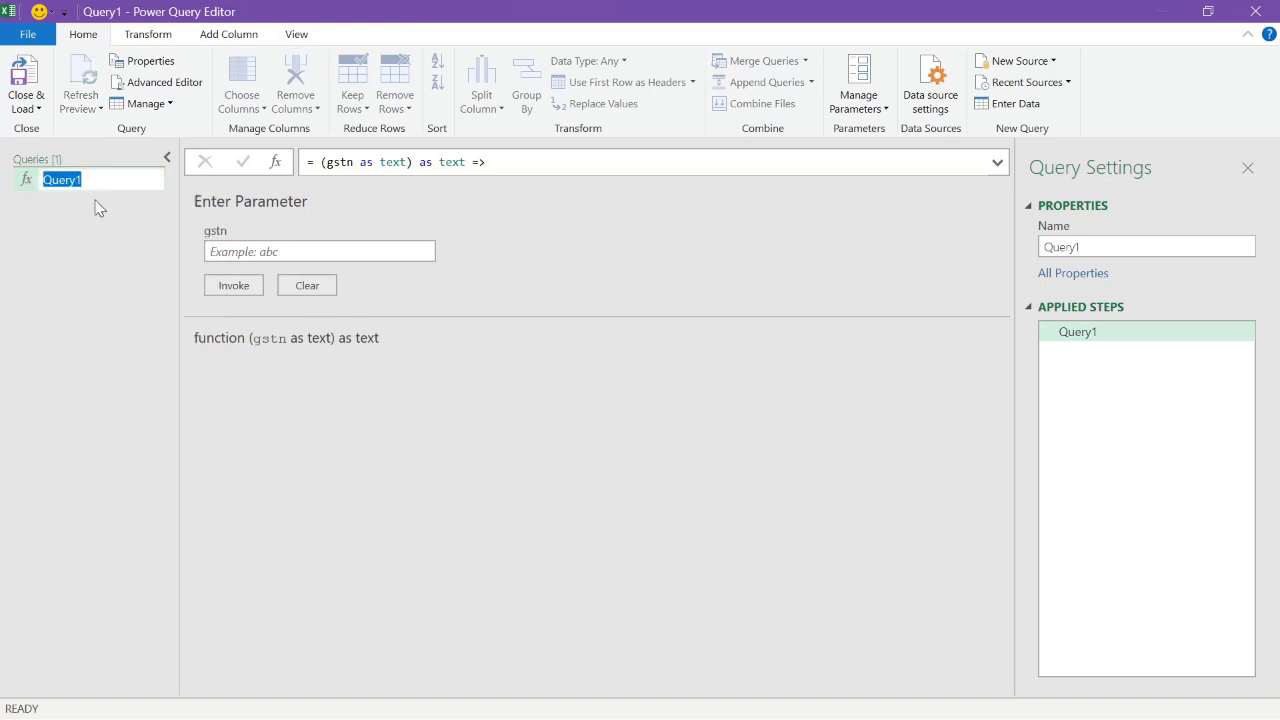
key("End")
key("shift+Home")
type("QueryGSTN")
key("Return")
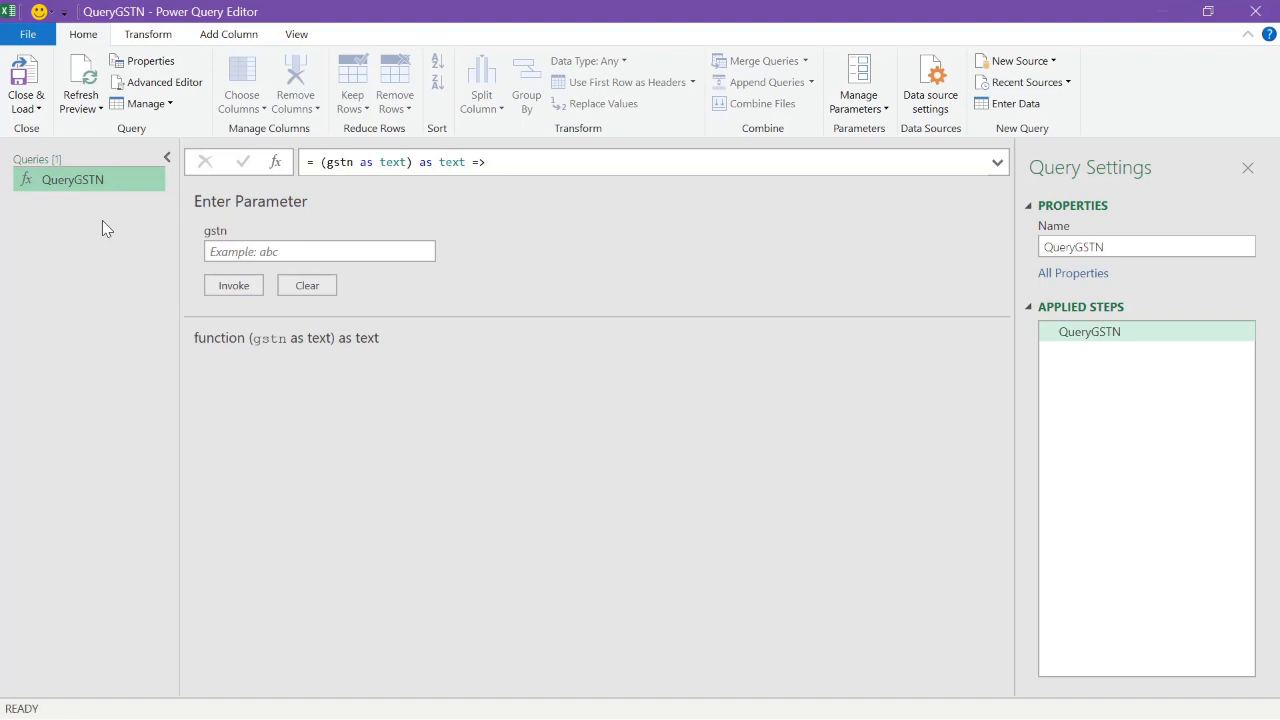
key("alt+Tab")
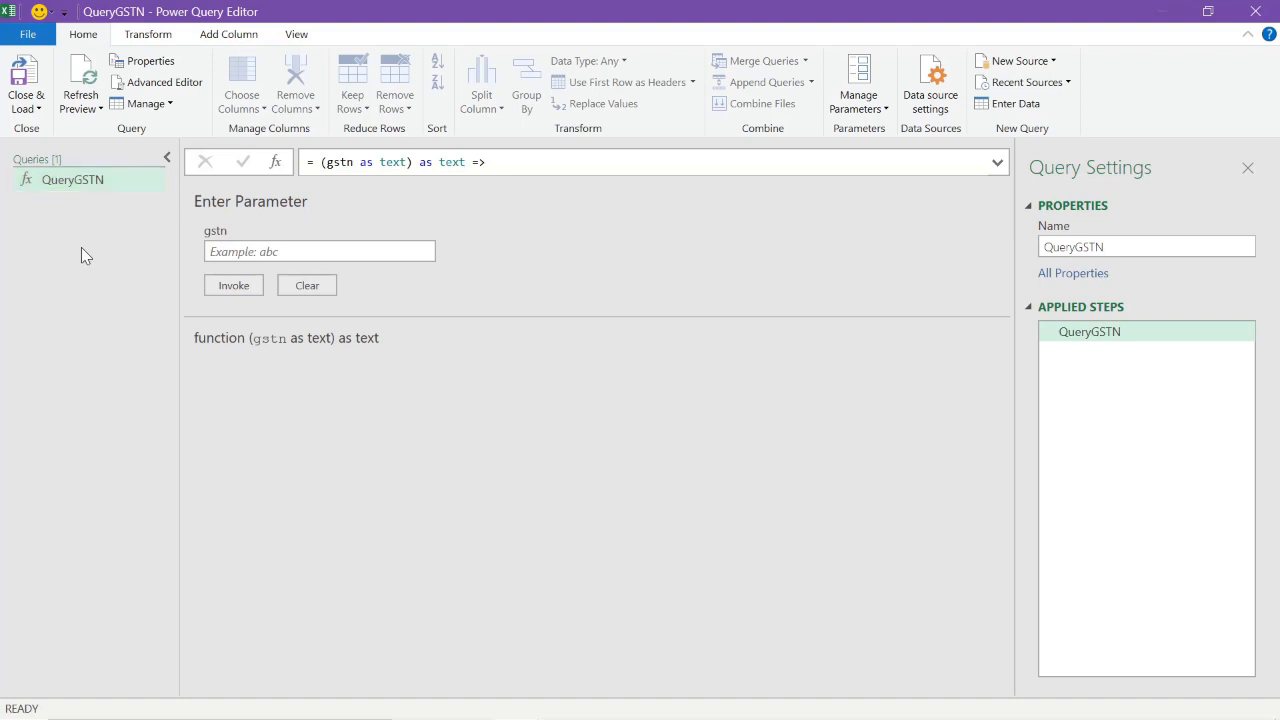
- Load the function, then create a headed table query from the GSTN range A1:A5
left_click(24, 80)
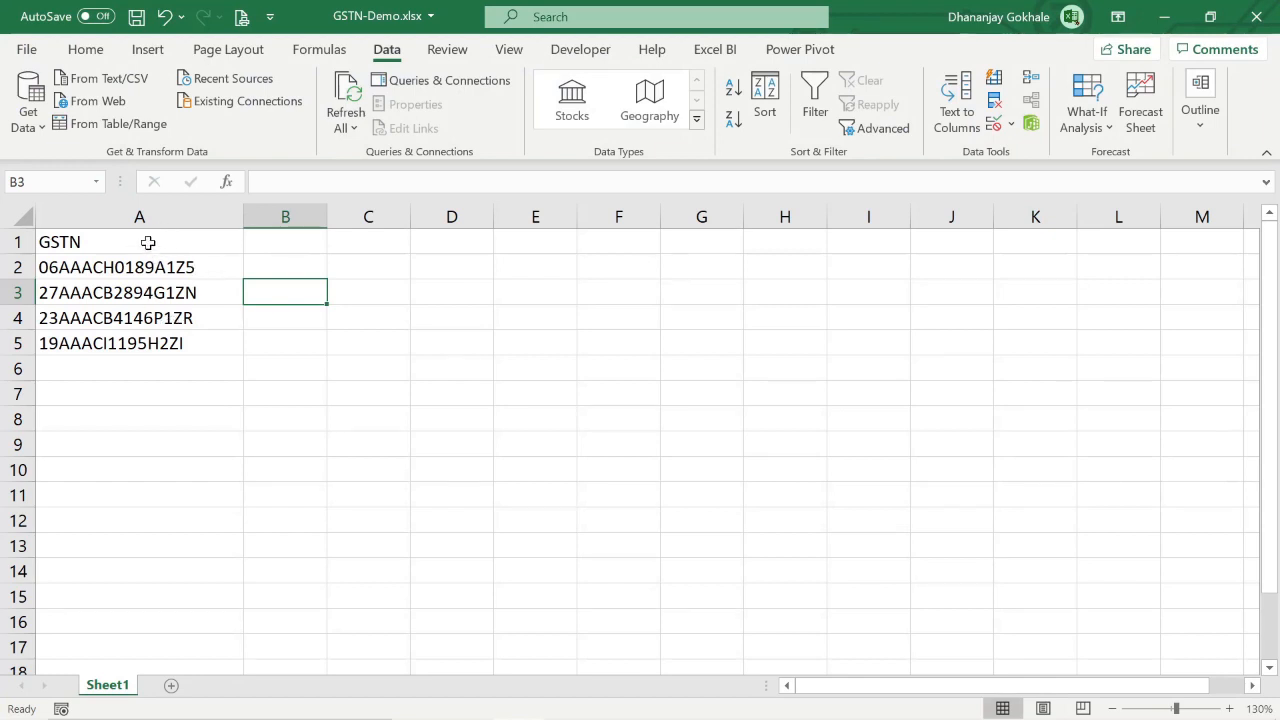
left_click_drag(146, 242, 160, 344)
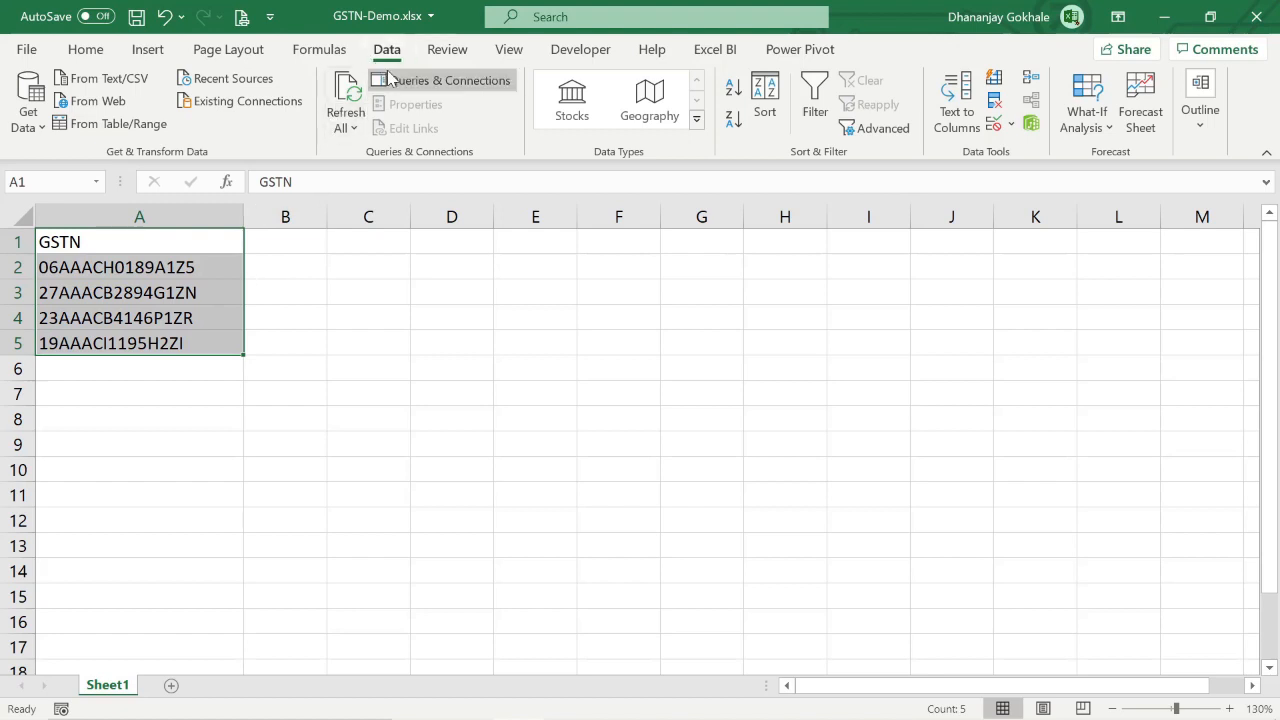
left_click(104, 127)
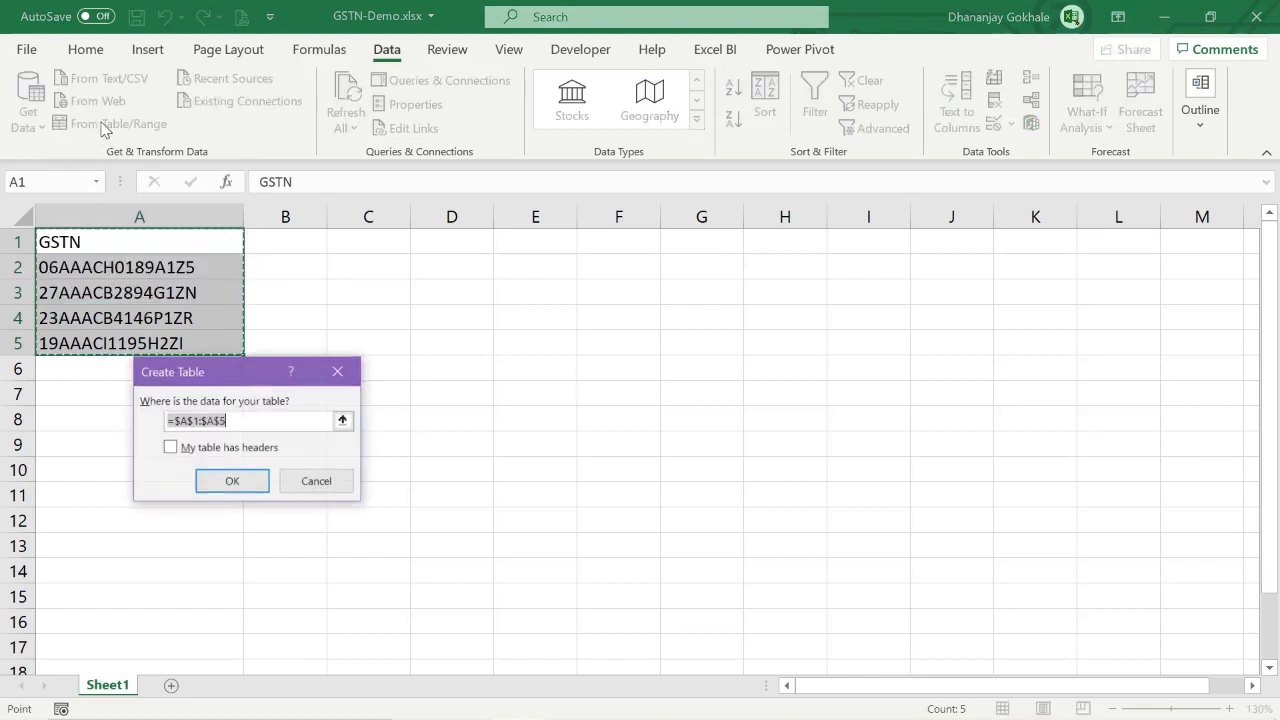
left_click(170, 447)
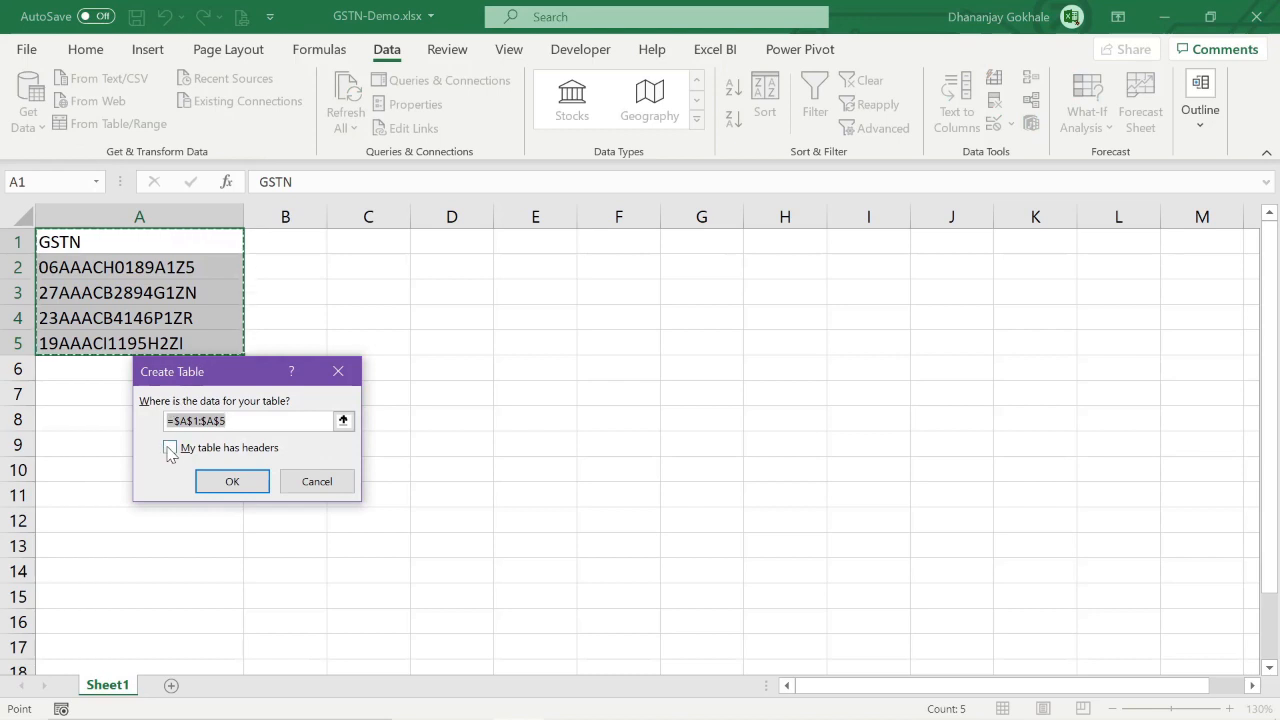
left_click(233, 482)
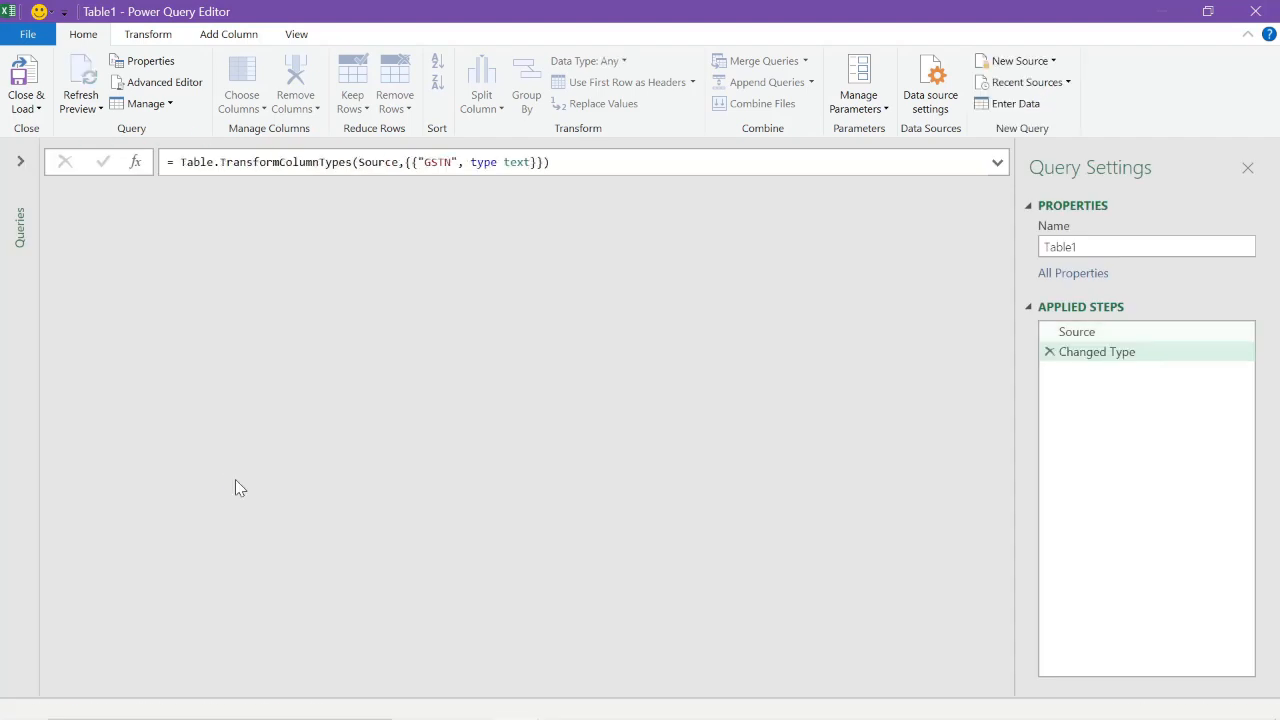
- Expand the Queries pane and change the Table1 query's name to 'Info' in Query Settings
left_click(22, 163)
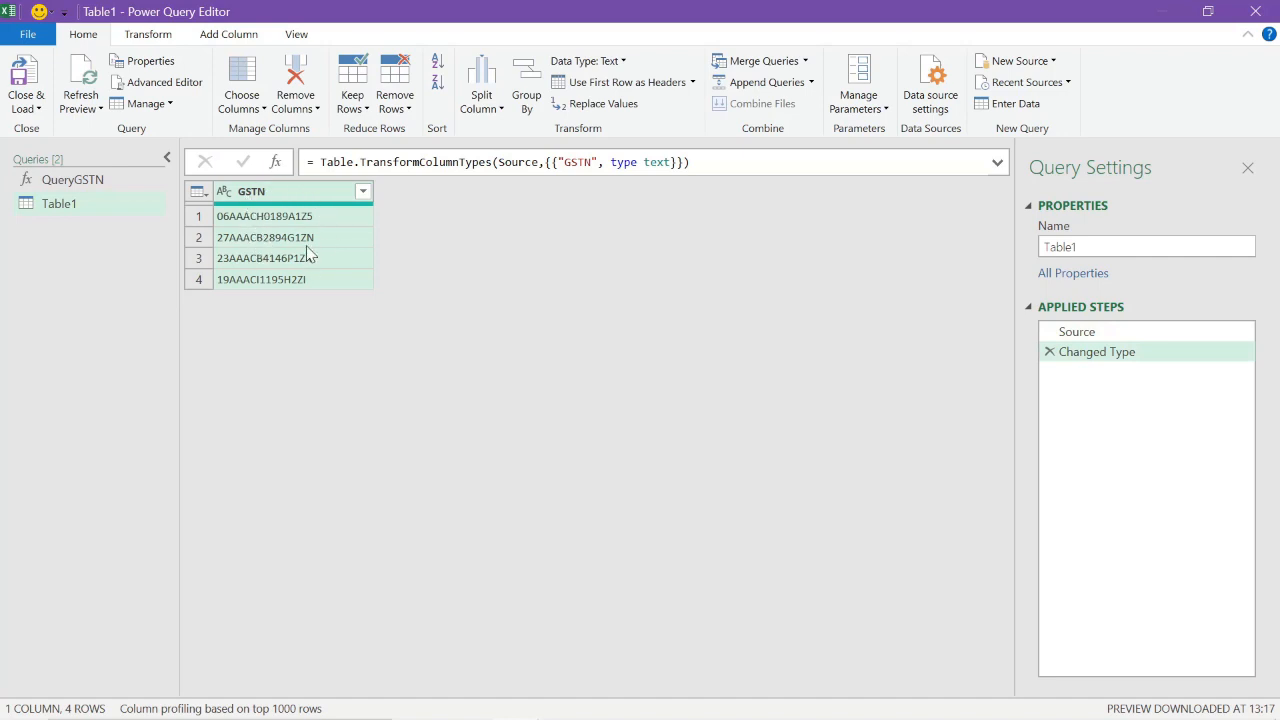
left_click(1140, 246)
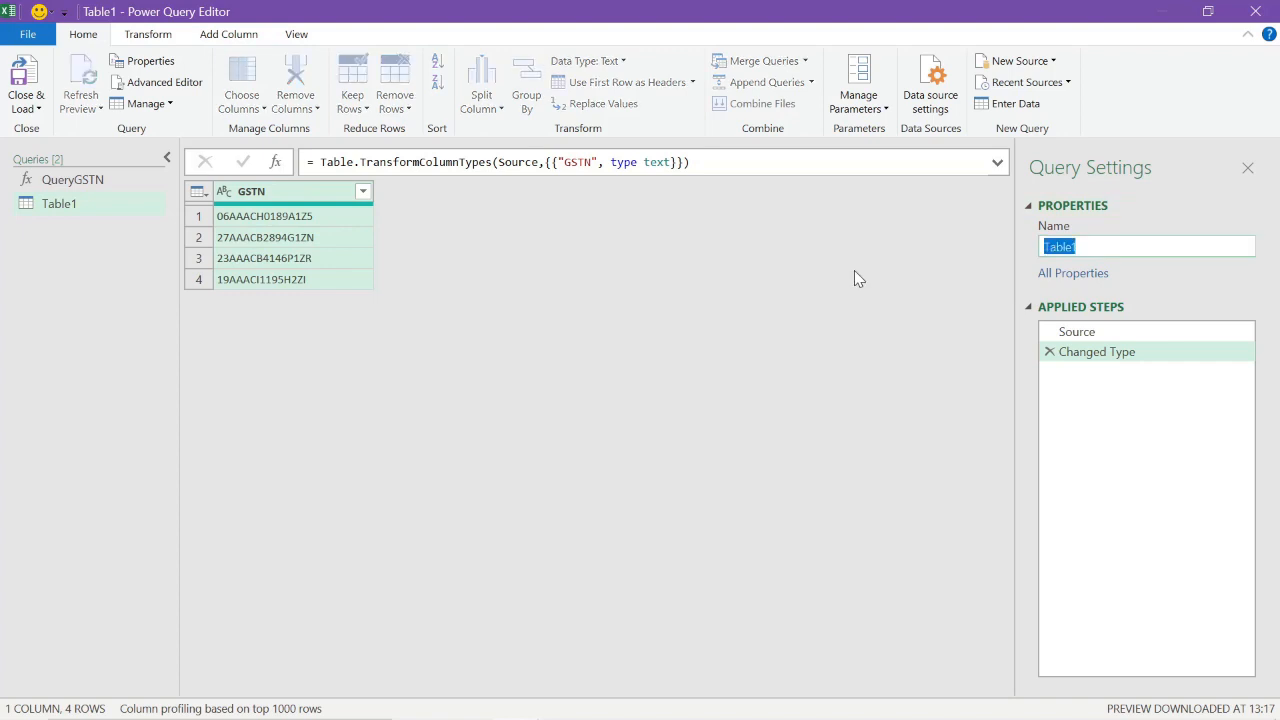
key("BackSpace")
type("Info")
key("Return")
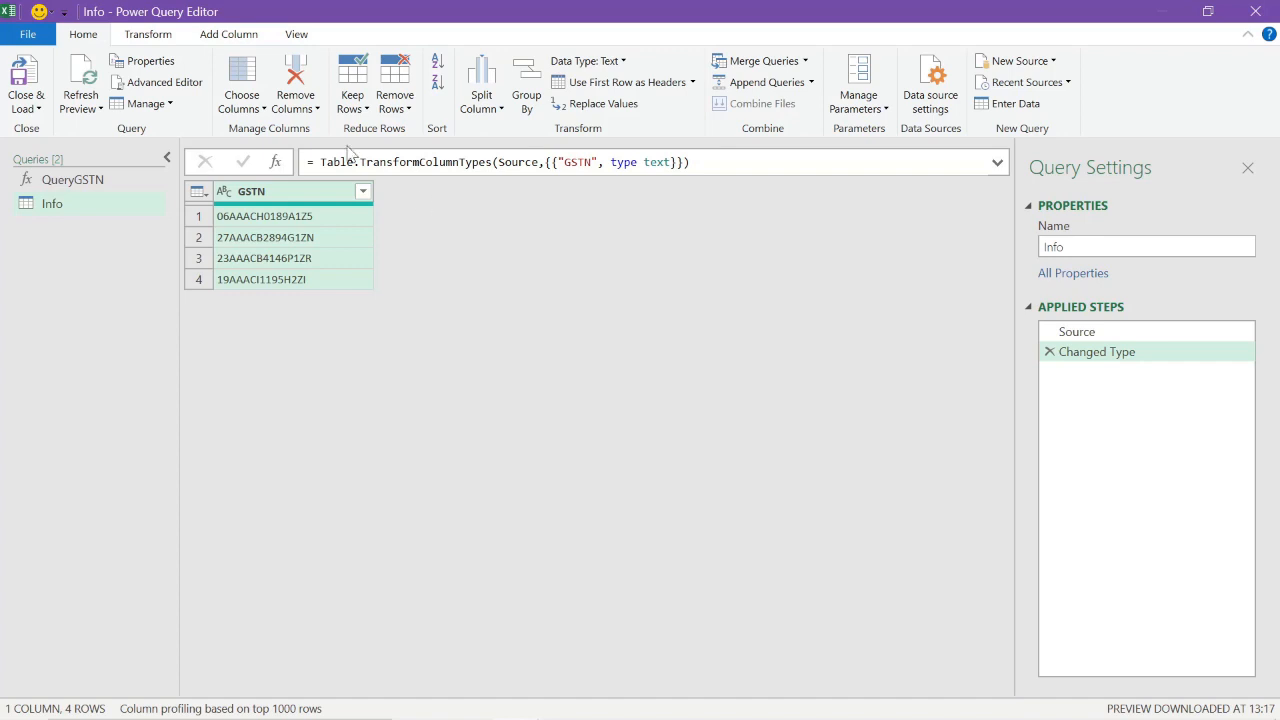
left_click(226, 37)
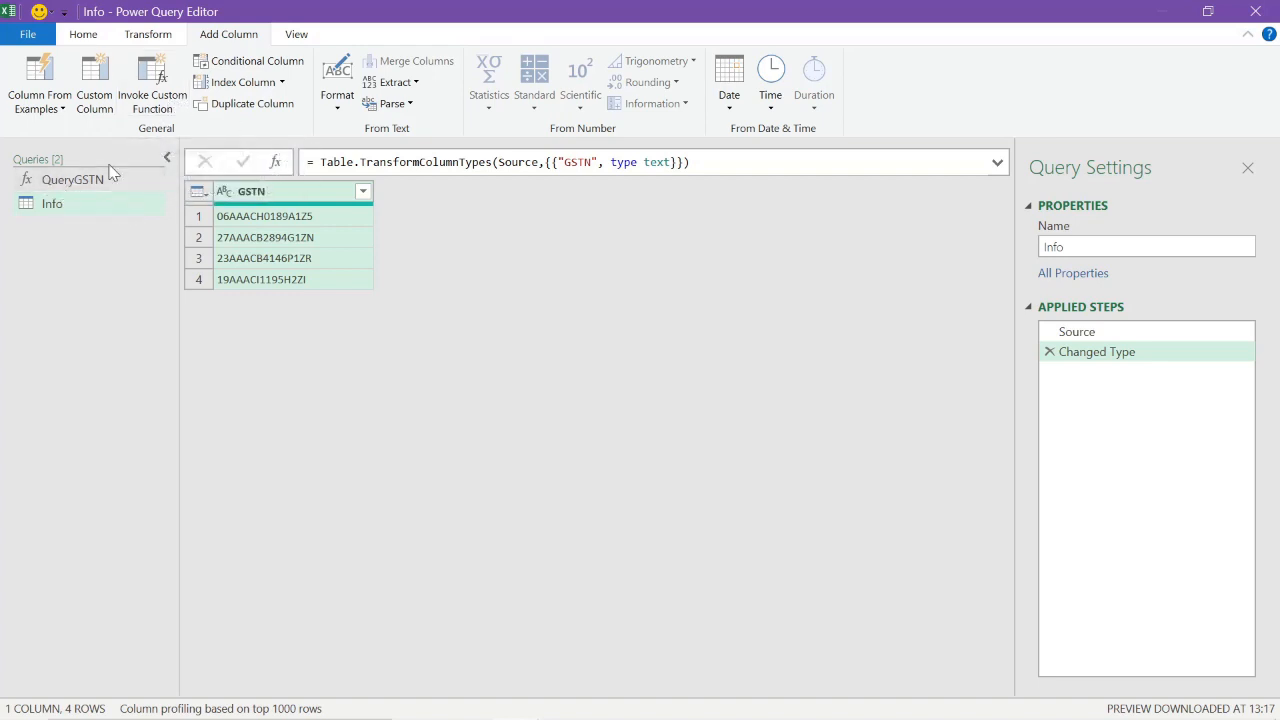
- Invoke QueryGSTN as a new 'Vendor' column, passing the GSTN column as its gstn argument
left_click(150, 106)
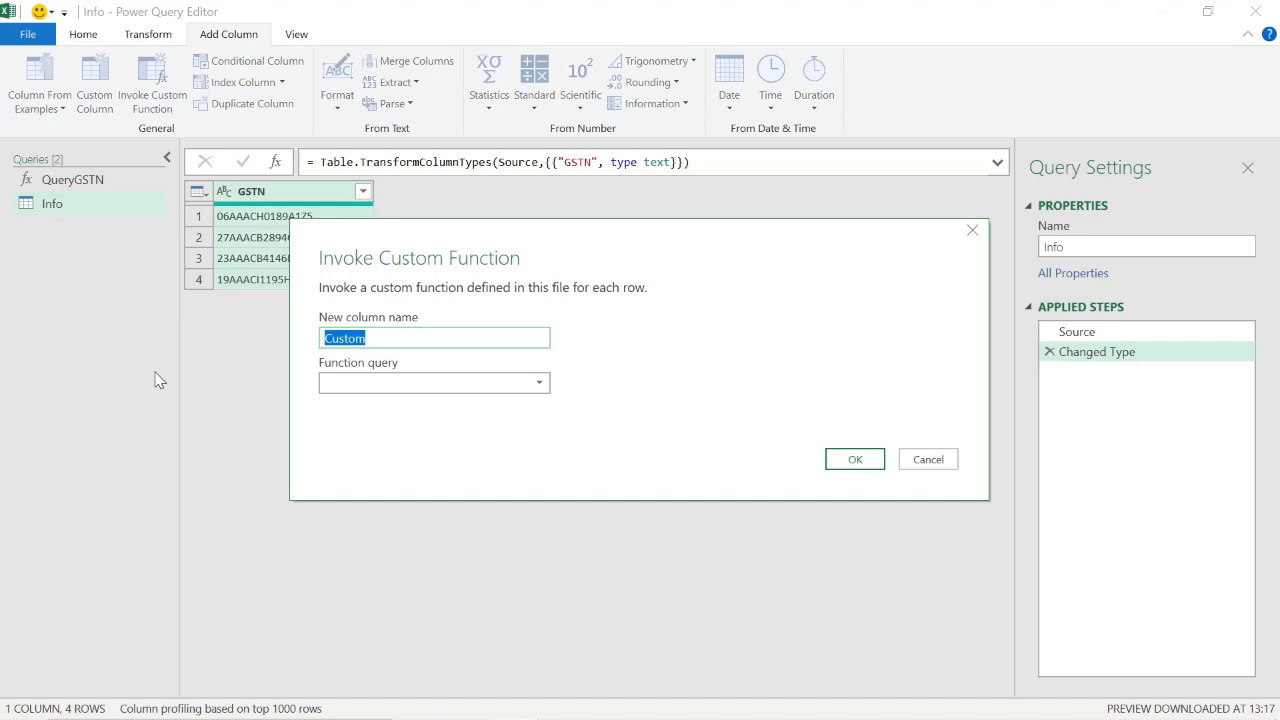
type("Vendor")
left_click(407, 383)
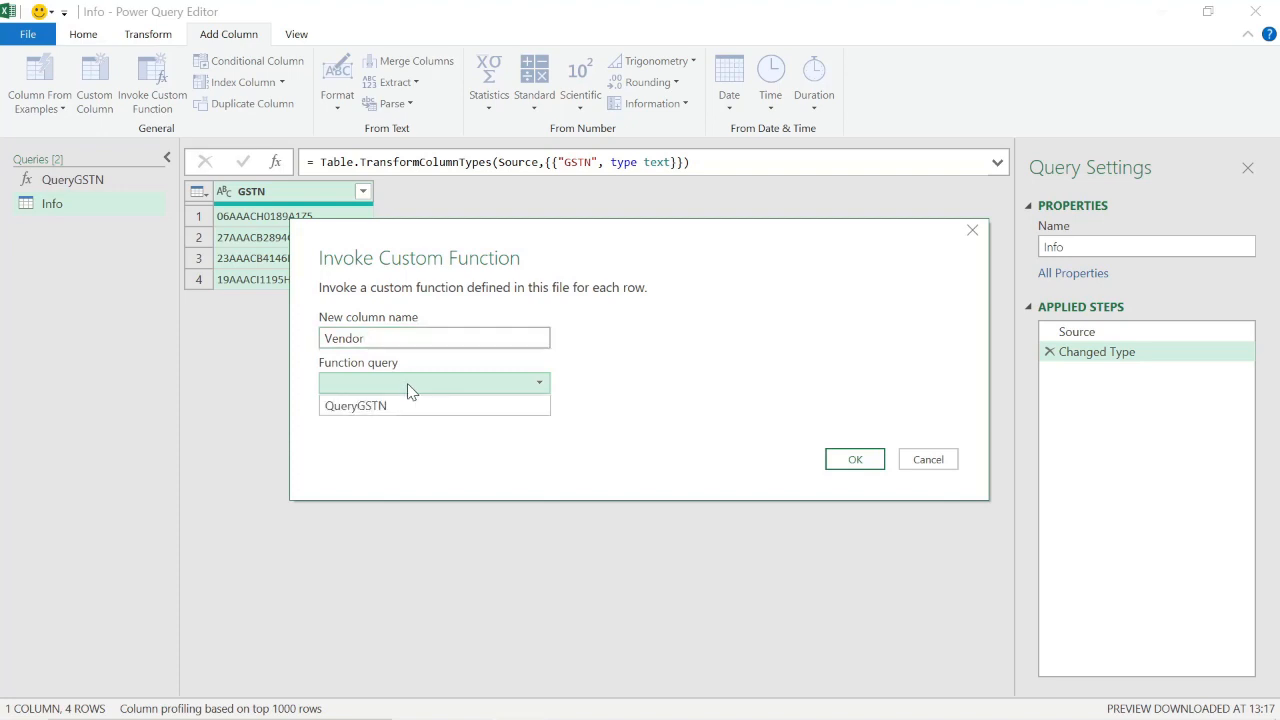
left_click(350, 408)
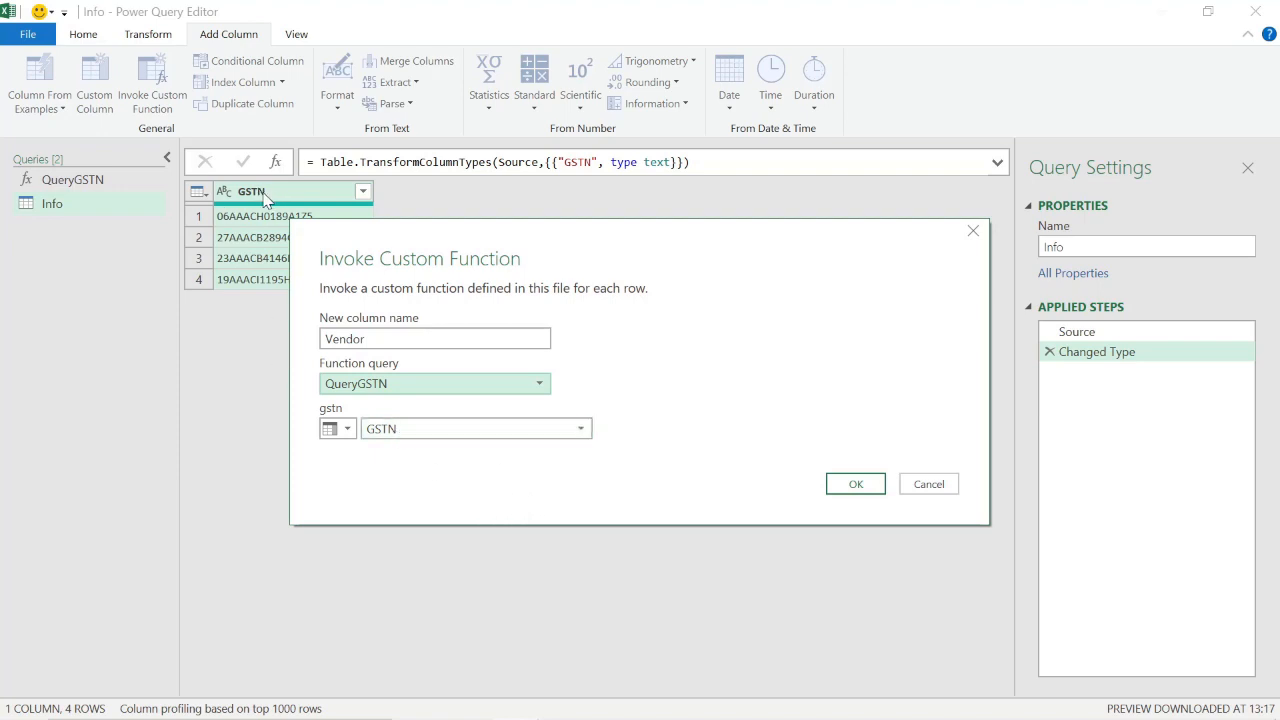
left_click(421, 430)
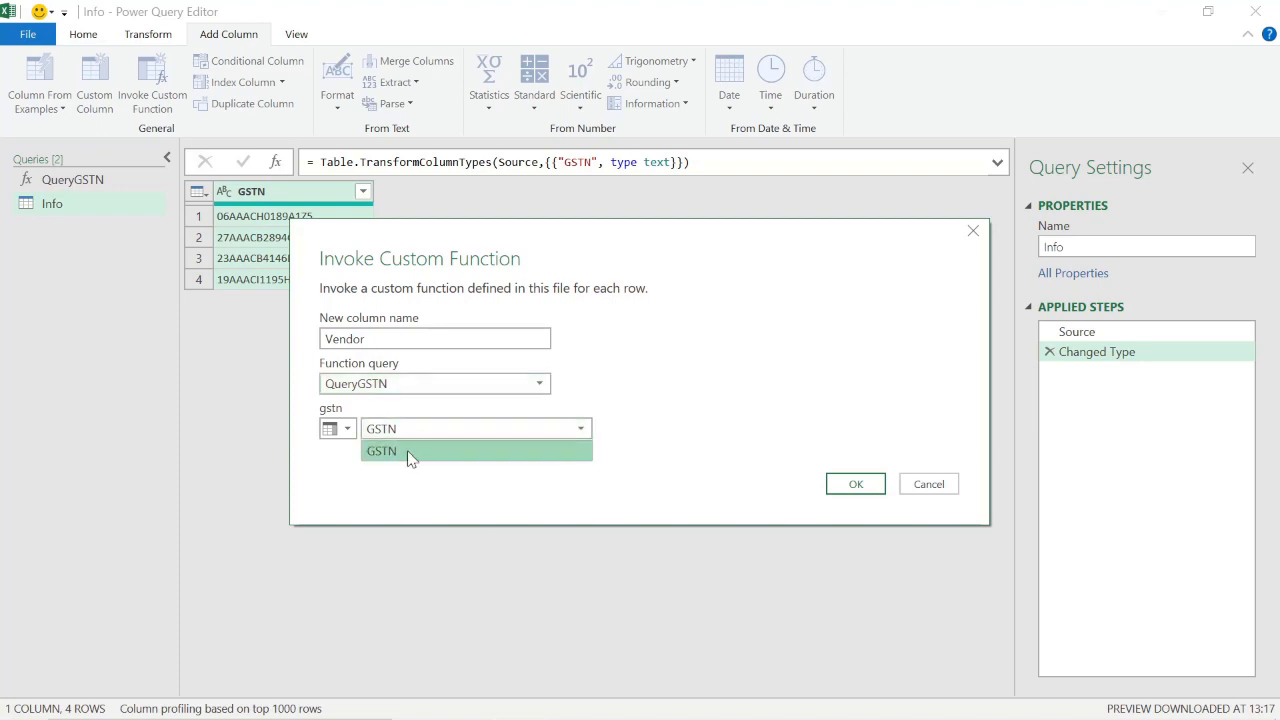
left_click(409, 455)
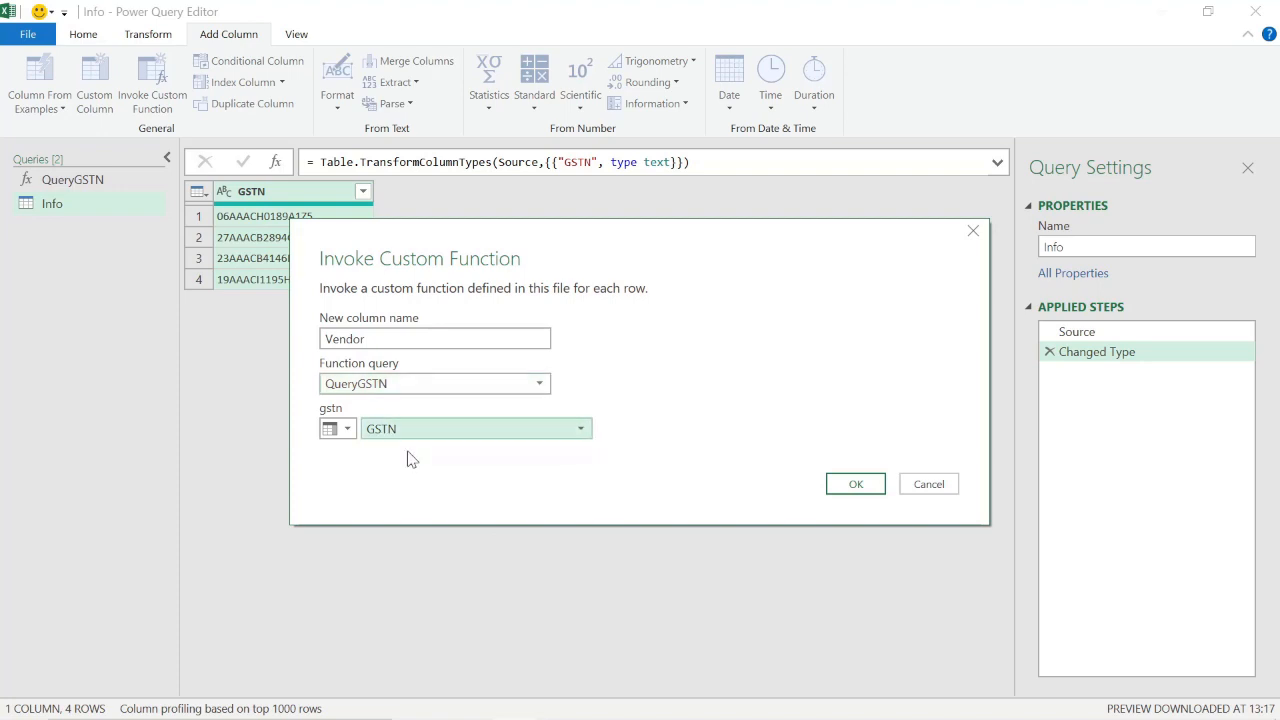
left_click(857, 488)
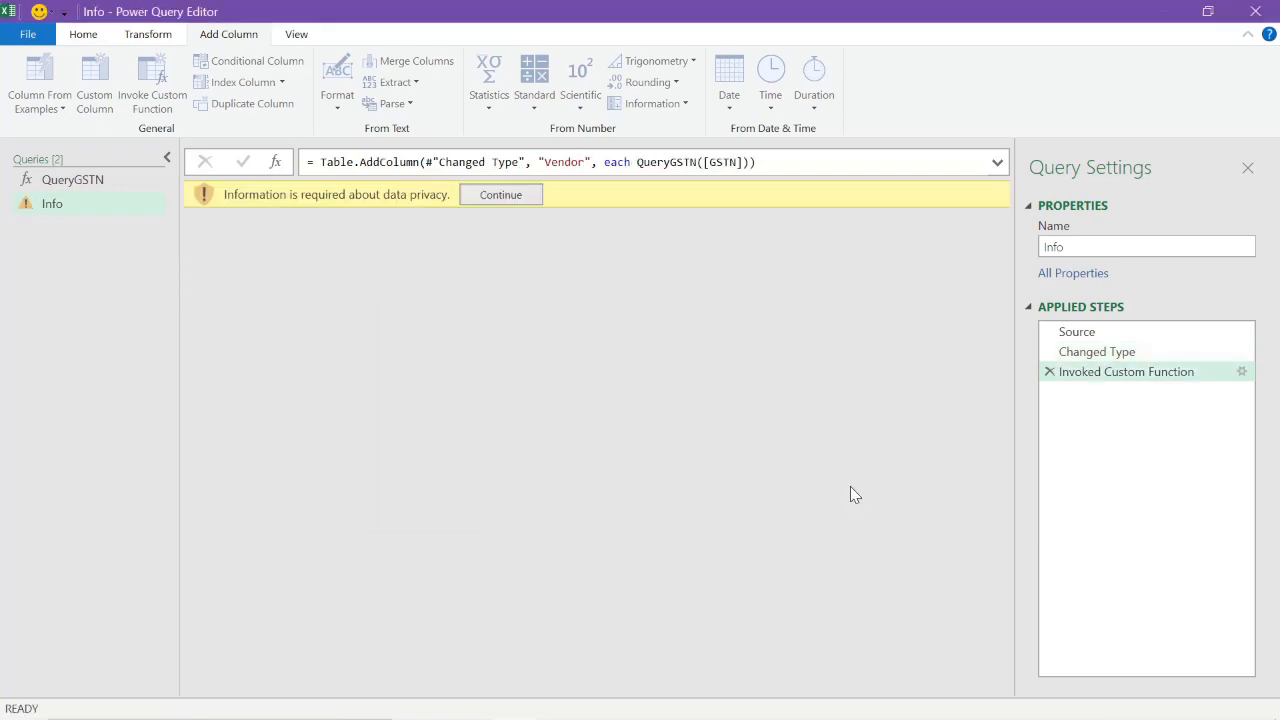
- Continue past the privacy warning, ignore privacy level checks for this file, and save
left_click(489, 197)
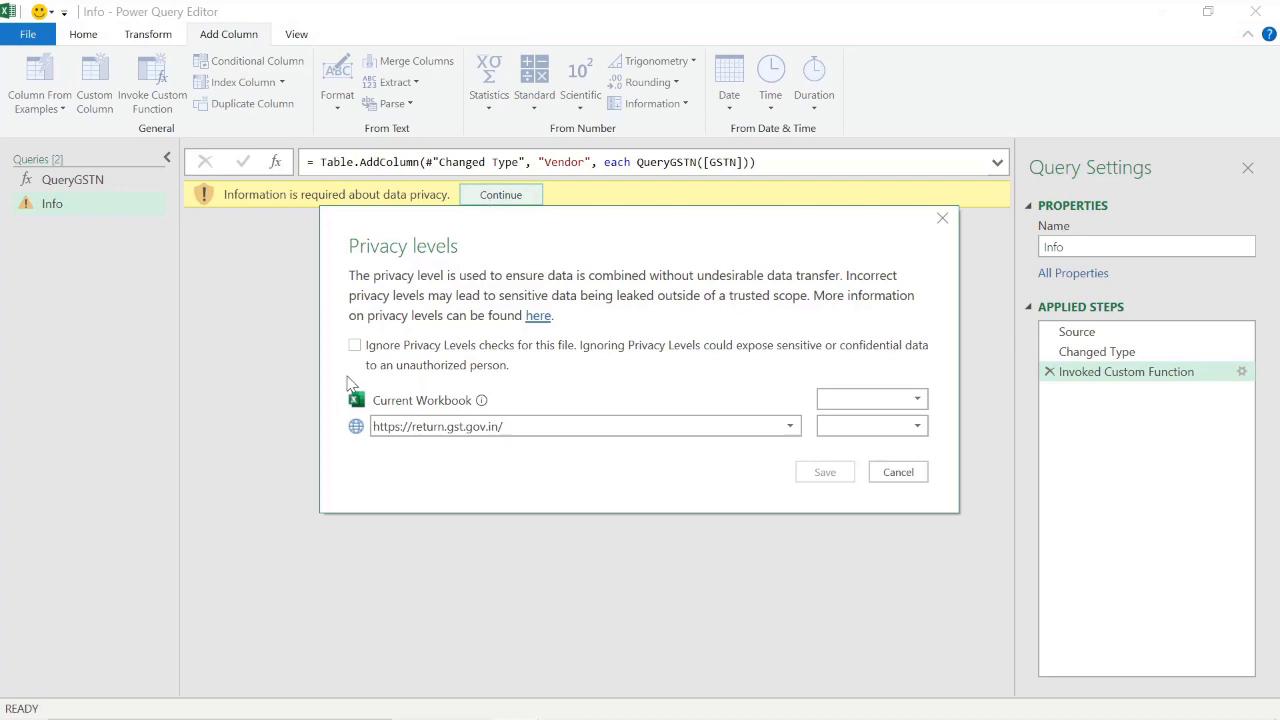
left_click(355, 346)
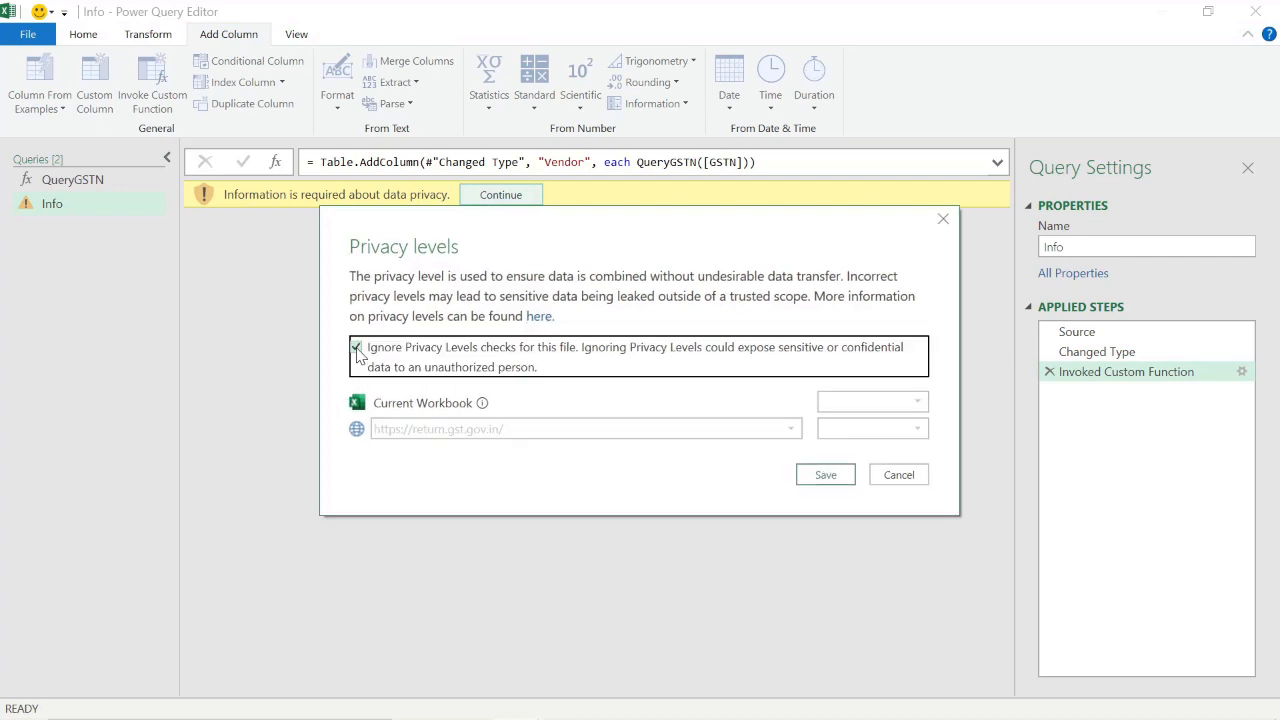
left_click(826, 477)
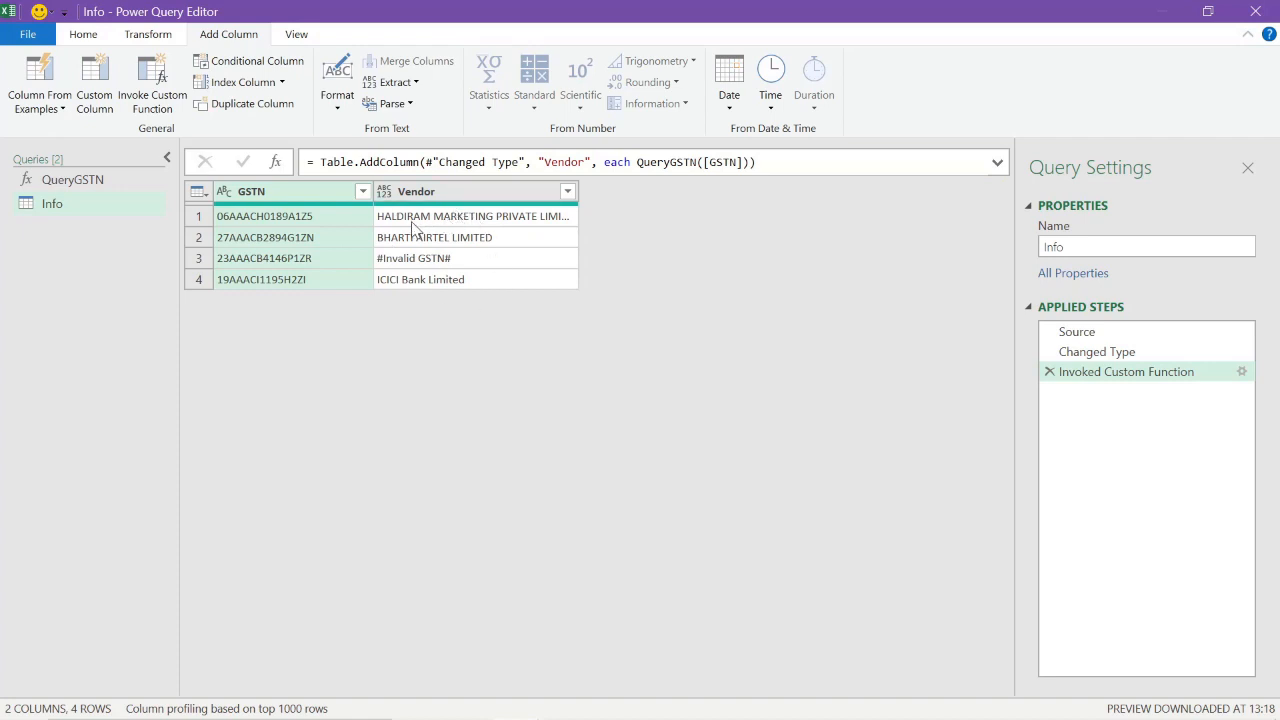
- Close & Load the Info query into the workbook and check the loaded vendor names
left_click(76, 38)
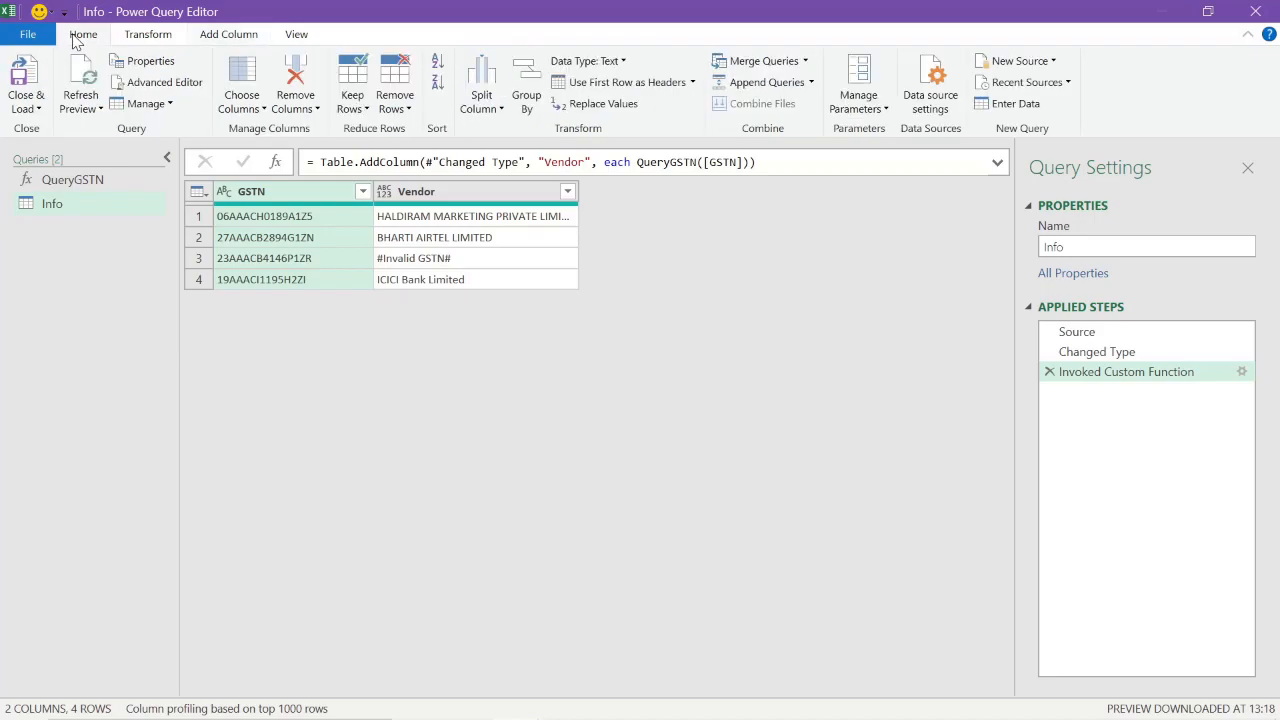
left_click(22, 78)
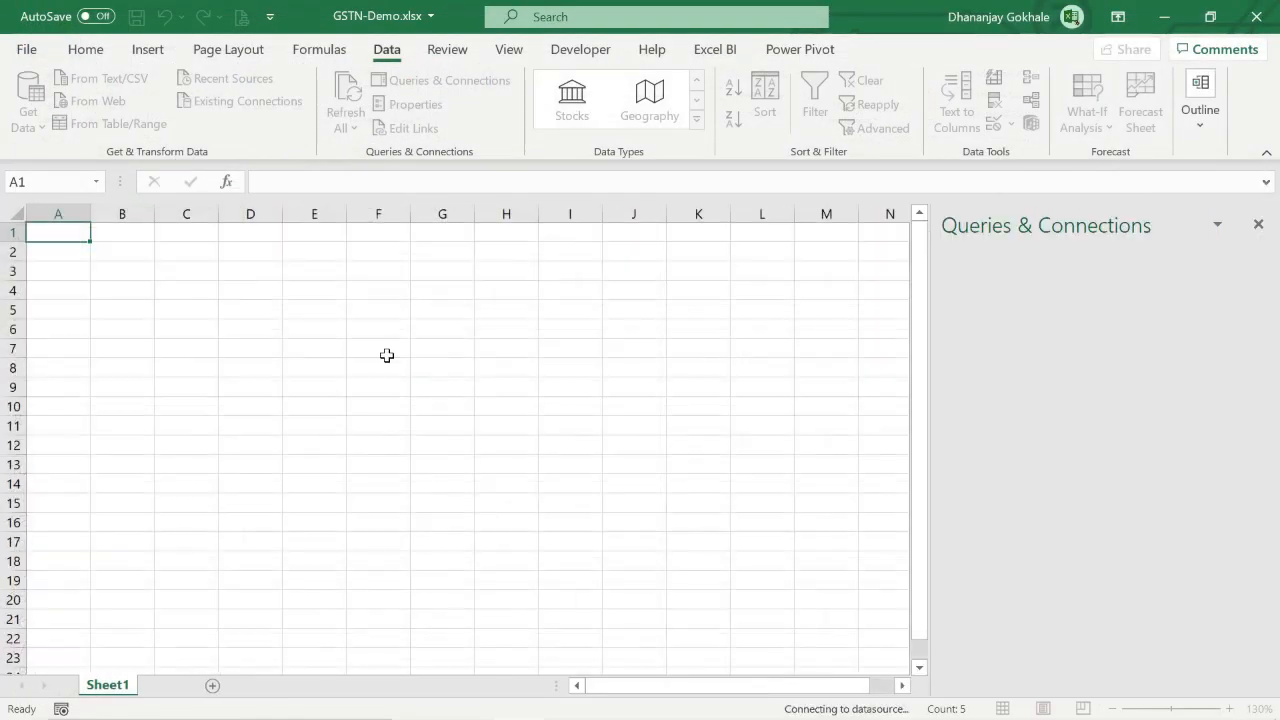
left_click(389, 347)
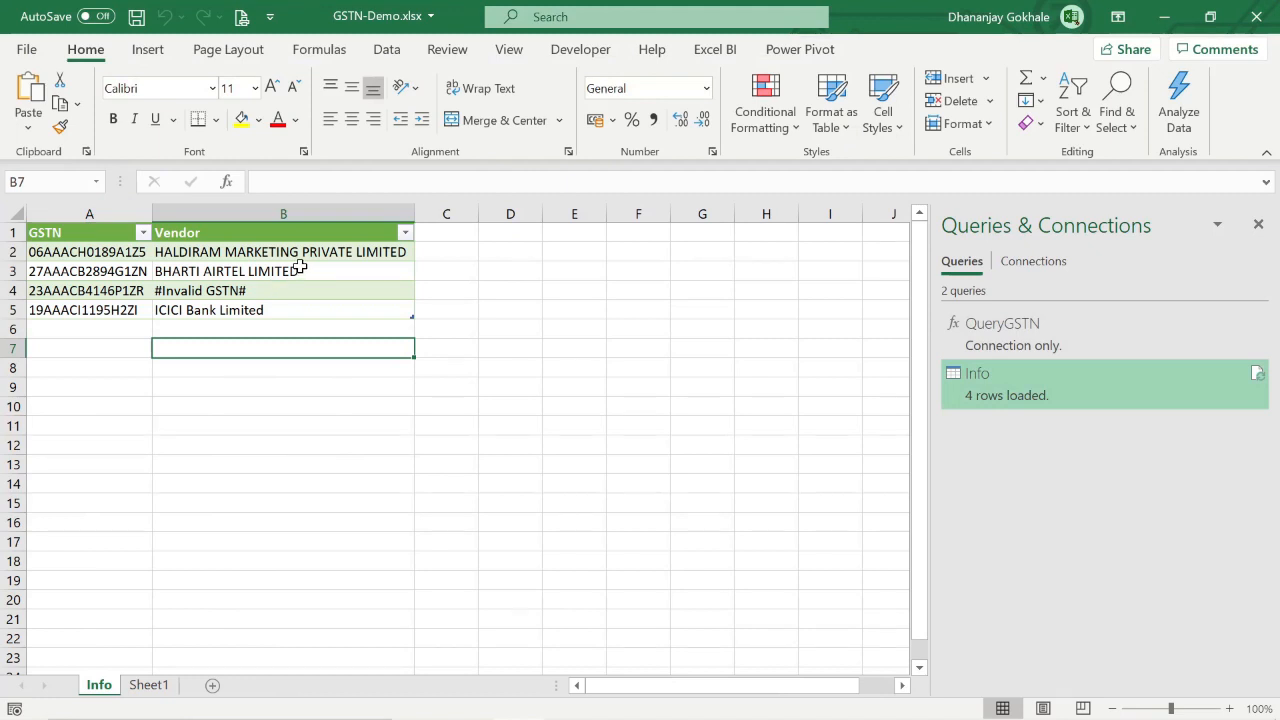
left_click(320, 270)
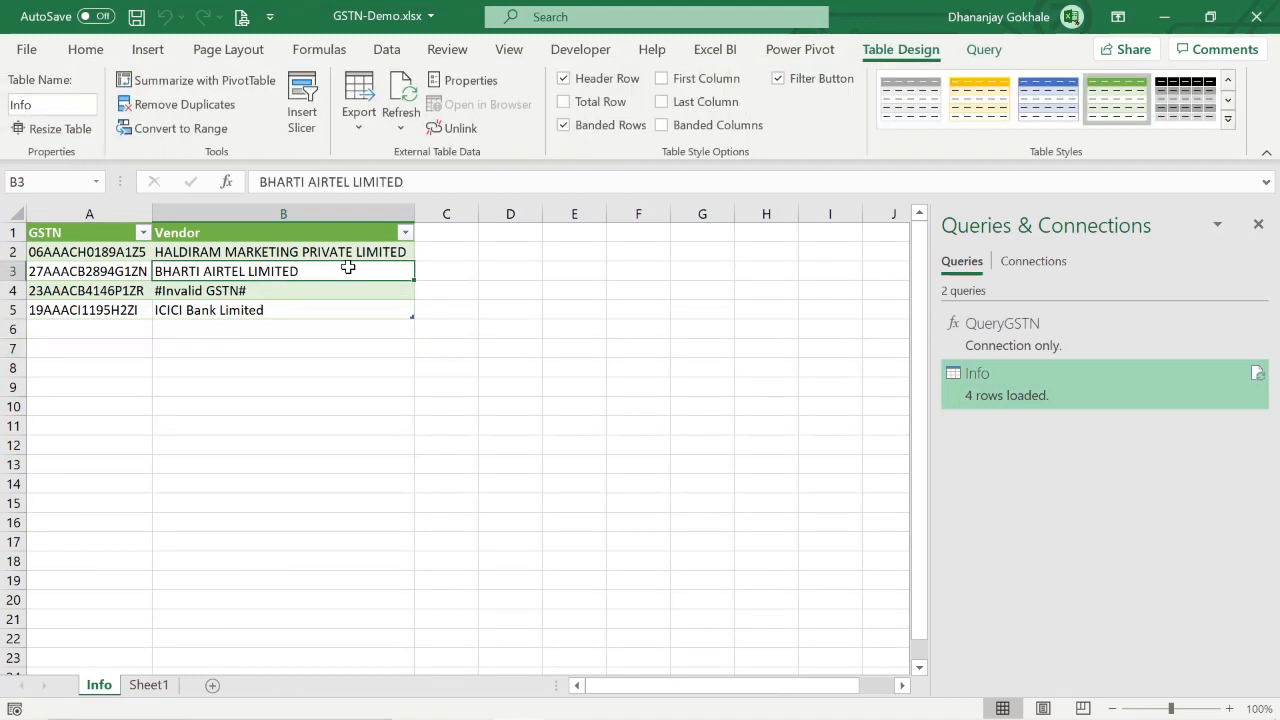